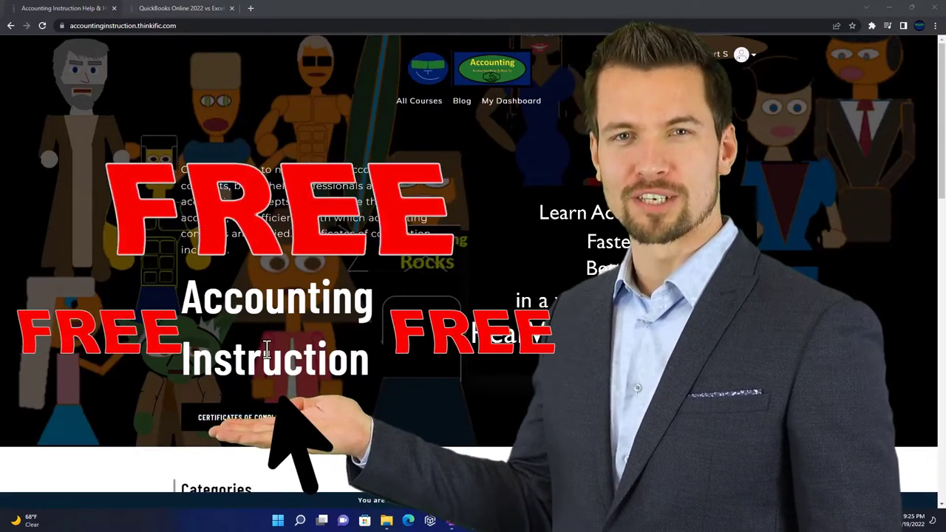
# Browse the accounting course categories and view the OneNote - Getting Started 2022 section of the QuickBooks Online 2022 vs Excel course.
pyautogui.scroll(-7, 130, 410)
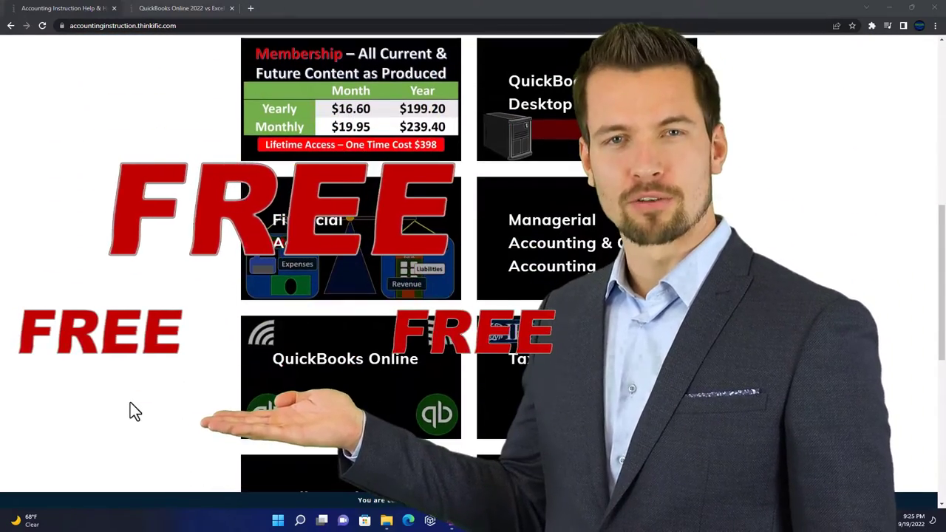
pyautogui.scroll(-5, 130, 403)
pyautogui.scroll(-2, 130, 404)
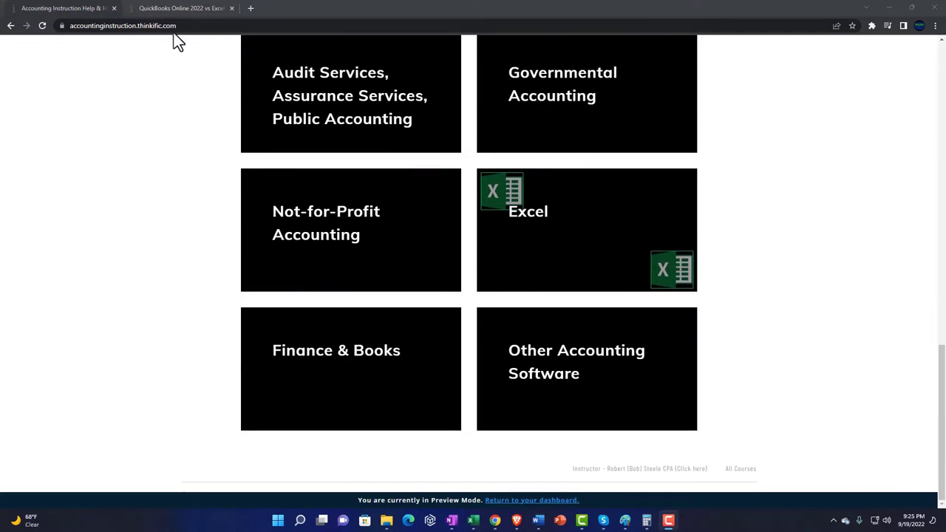
pyautogui.click(169, 7)
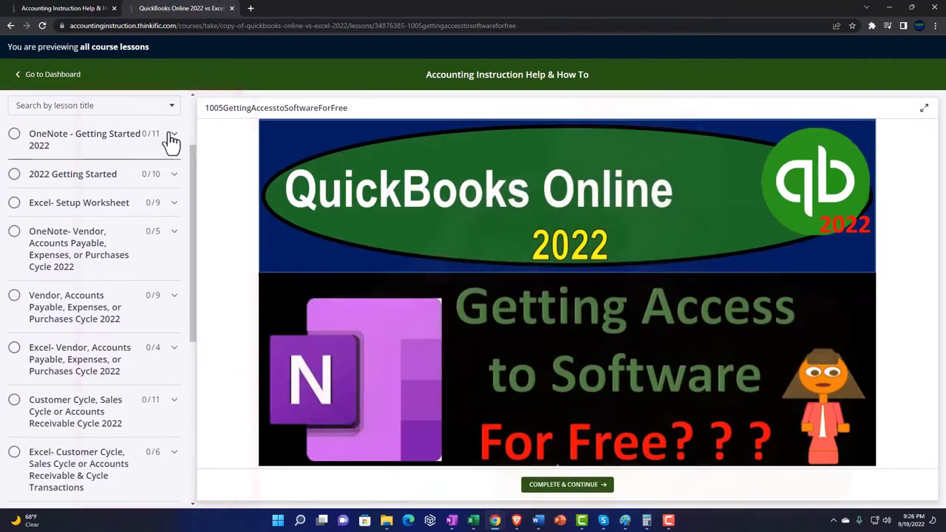
pyautogui.click(171, 138)
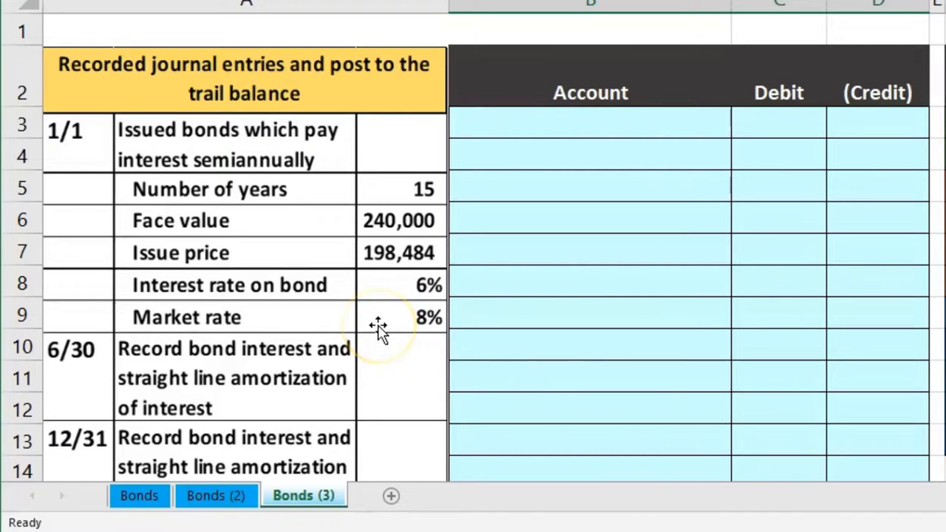
# In the Excel bonds worksheet, review the trial balance accounts and their beginning balances beside the journal entry area.
pyautogui.click(581, 251)
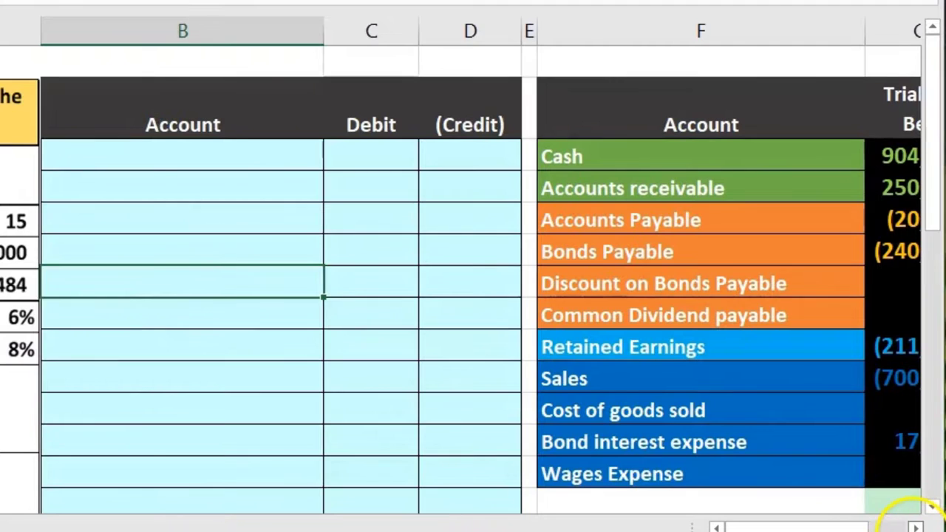
pyautogui.click(914, 527)
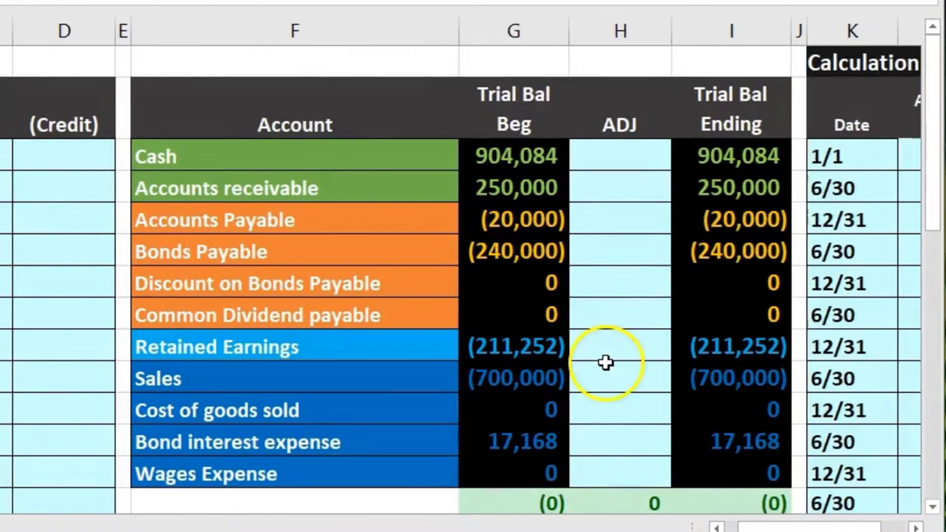
pyautogui.moveTo(380, 159); pyautogui.dragTo(506, 392)
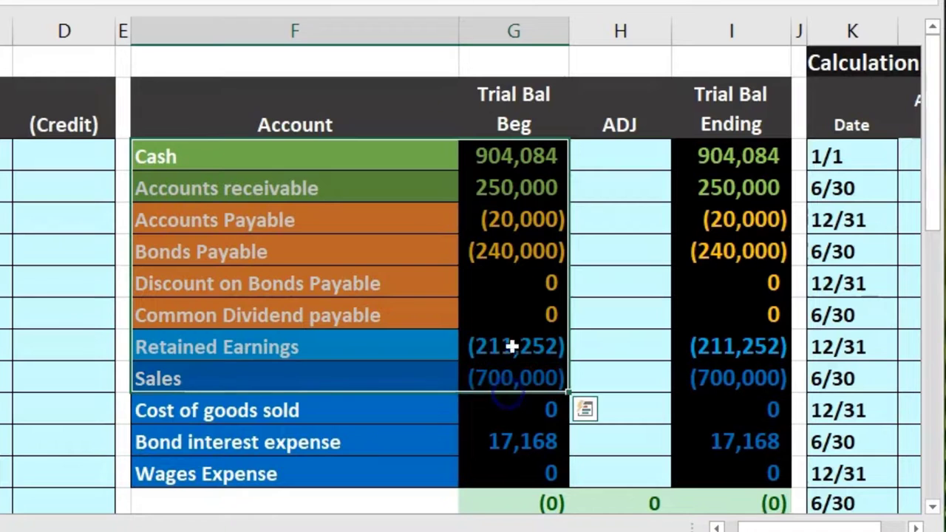
pyautogui.moveTo(525, 157); pyautogui.dragTo(528, 240)
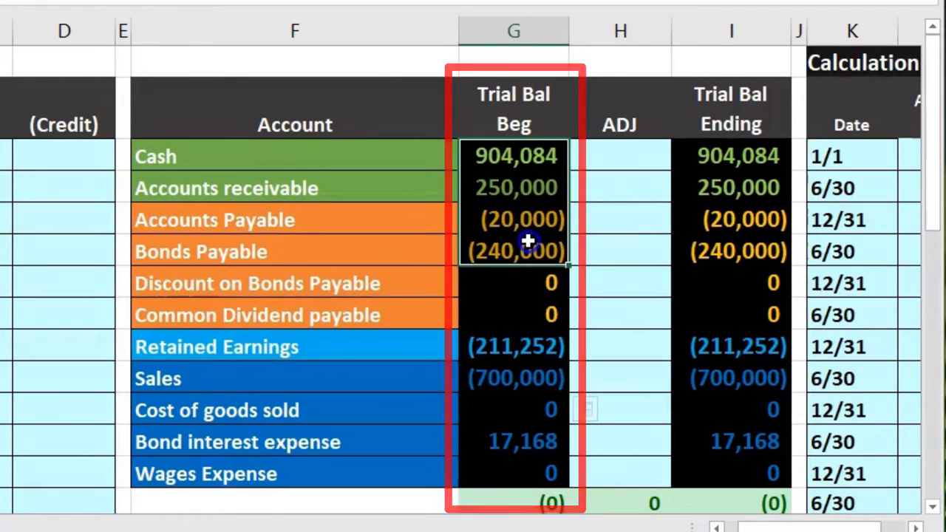
# Inspect the sum formulas behind the beginning trial balance total and the net income figure without changing them.
pyautogui.scroll(-1, 521, 283)
pyautogui.doubleClick(517, 373)
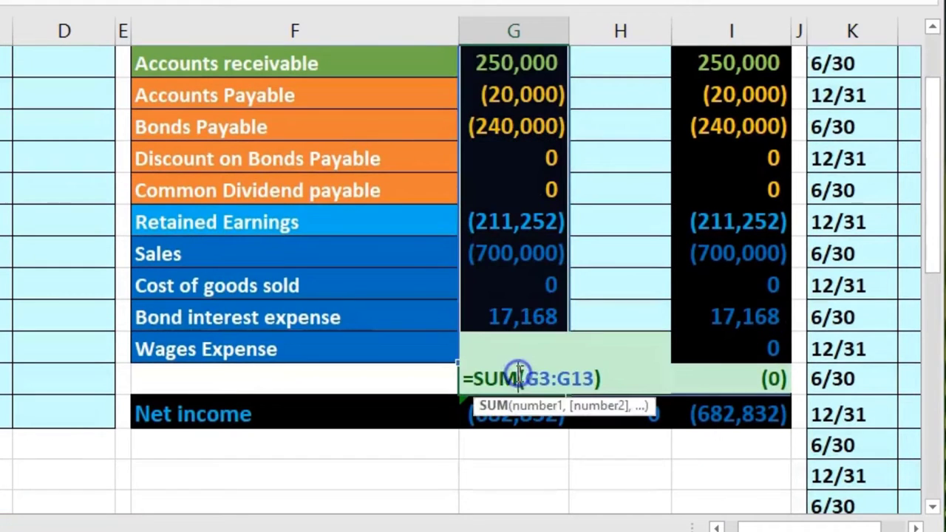
pyautogui.press('Return')
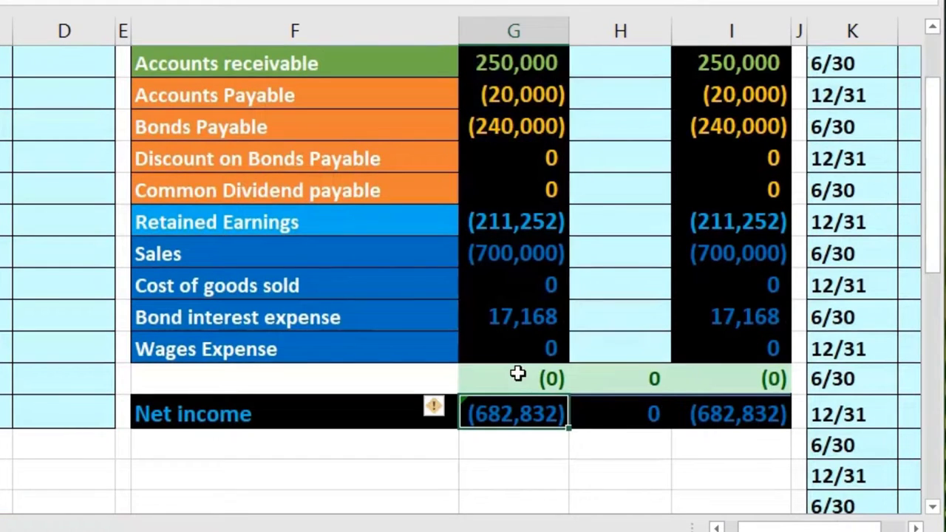
pyautogui.doubleClick(516, 408)
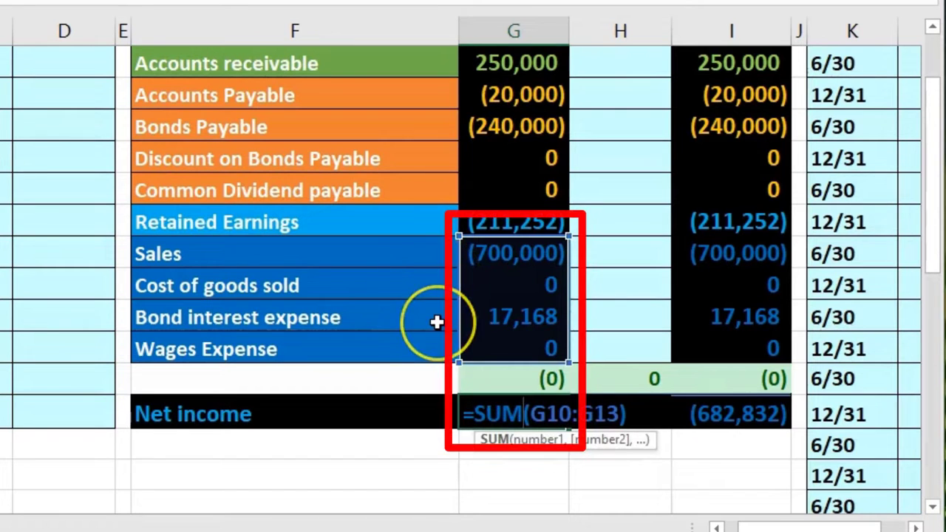
pyautogui.press('Return')
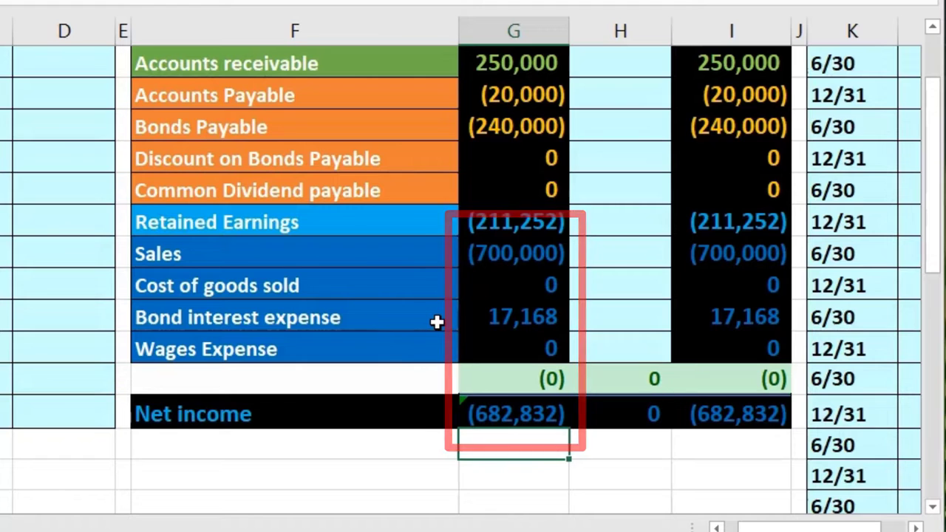
pyautogui.scroll(1, 76, 380)
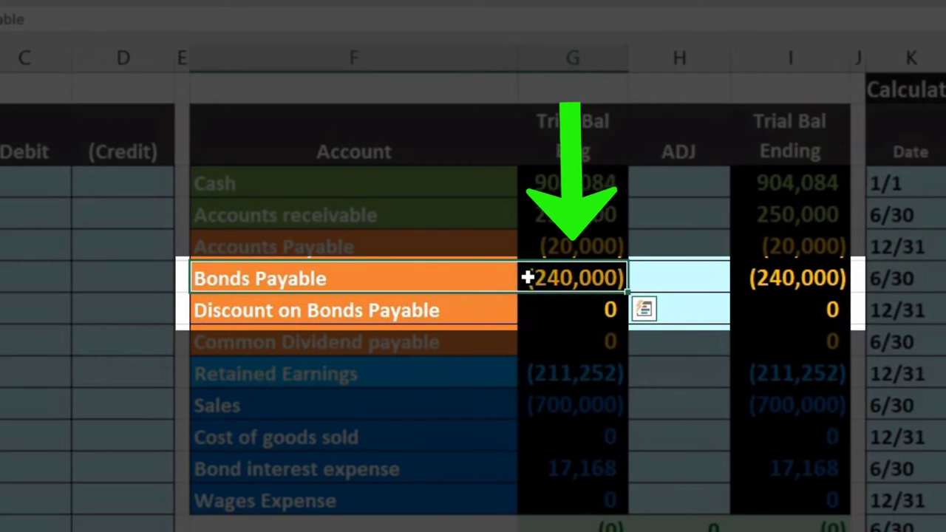
# Compare the Discount on Bonds Payable balance with the 1/1 unamortized discount in the straight-line amortization schedule.
pyautogui.moveTo(491, 314); pyautogui.dragTo(548, 311)
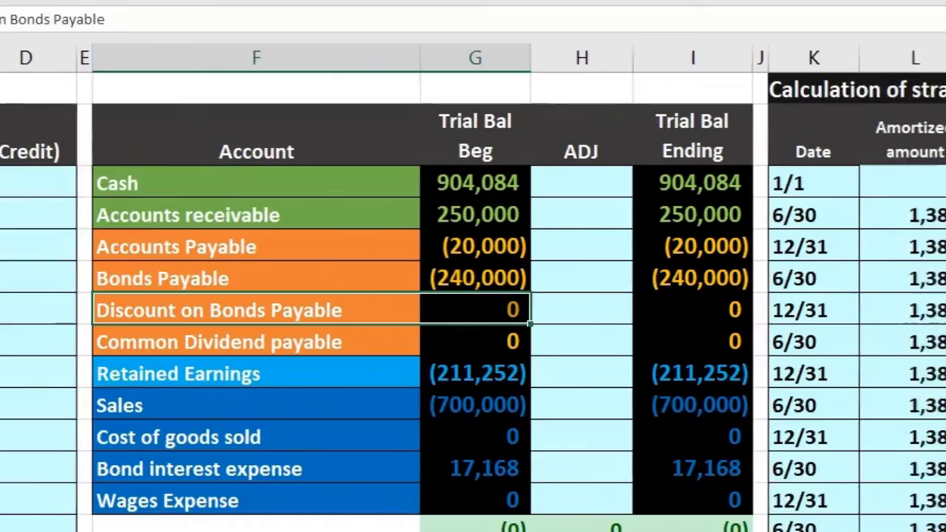
pyautogui.click(929, 513)
pyautogui.click(928, 513)
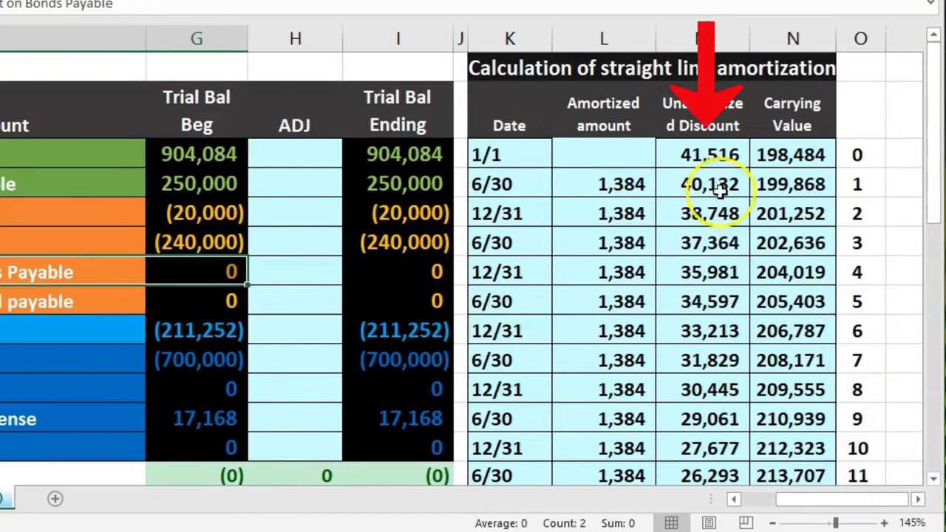
pyautogui.click(706, 166)
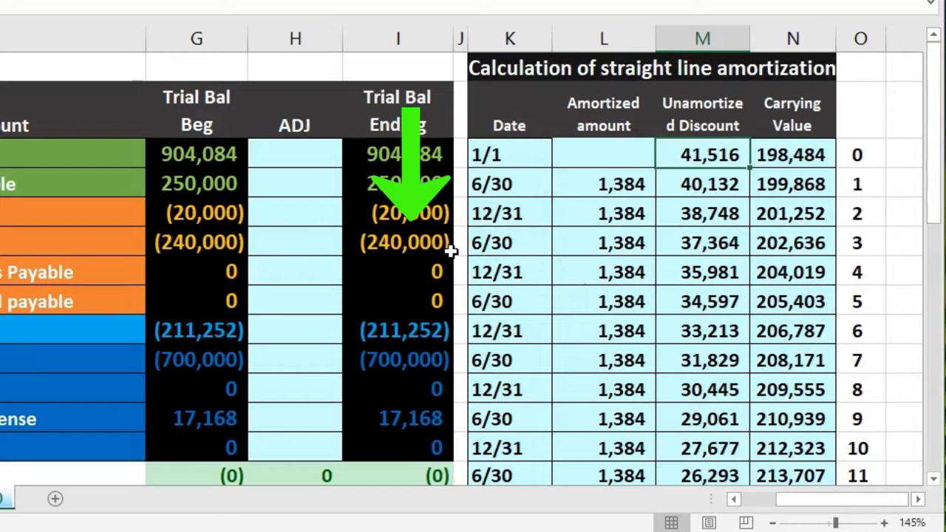
pyautogui.hscroll(-10, 845, 503)
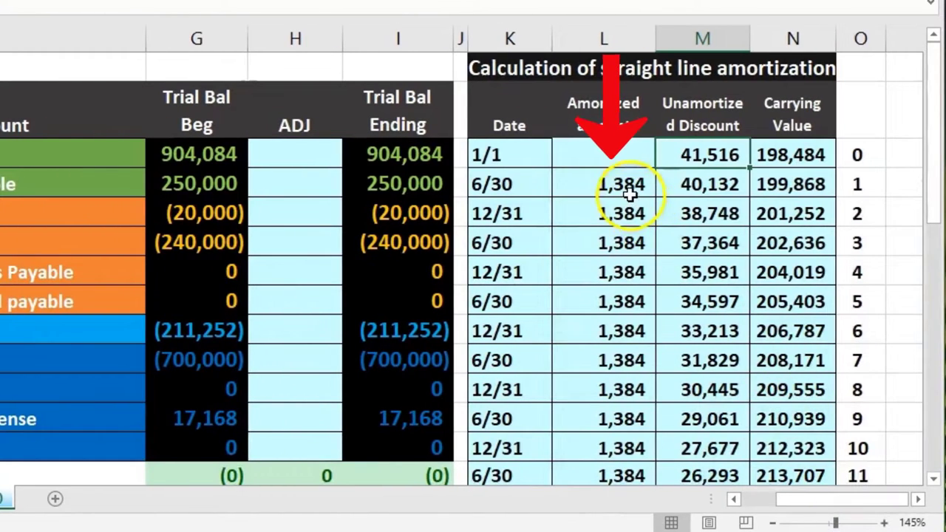
# Examine the amortized amounts of the schedule's first periods and the ending balance of Discount on Bonds Payable.
pyautogui.click(629, 193)
pyautogui.click(545, 187)
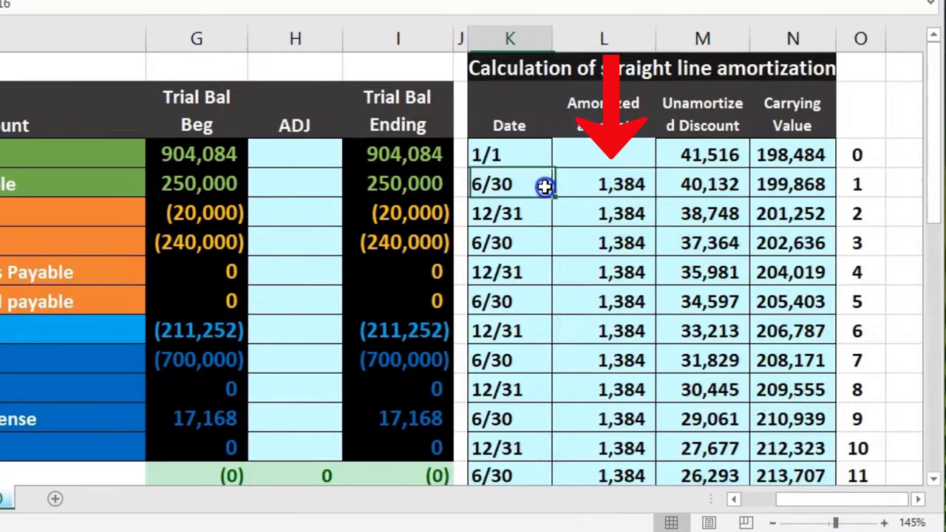
pyautogui.press('Down')
pyautogui.press('Right')
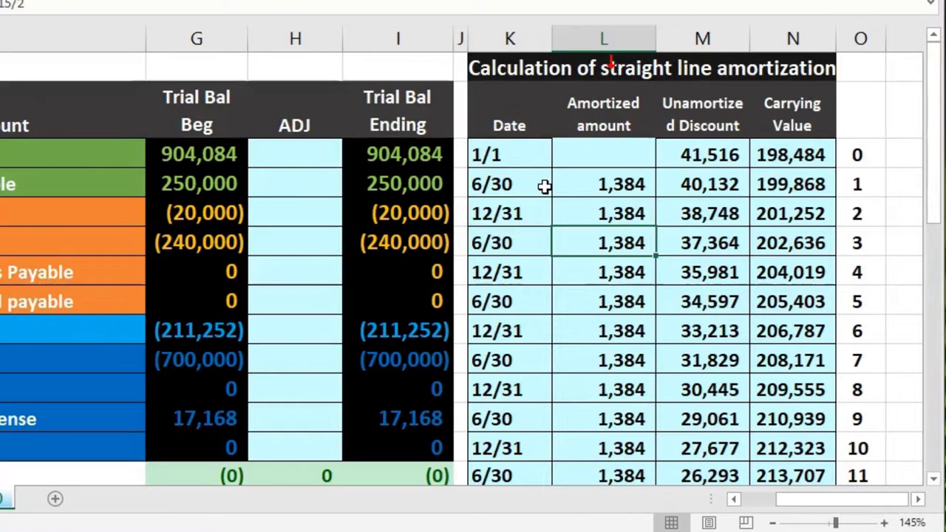
pyautogui.click(384, 259)
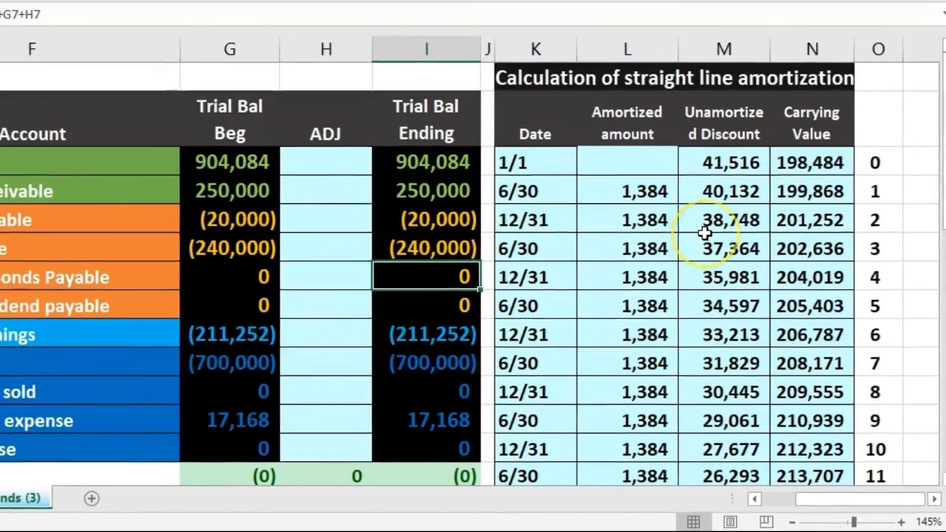
# Check the unamortized discount and carrying value in period 30, the last row of the amortization schedule.
pyautogui.scroll(-6, 775, 253)
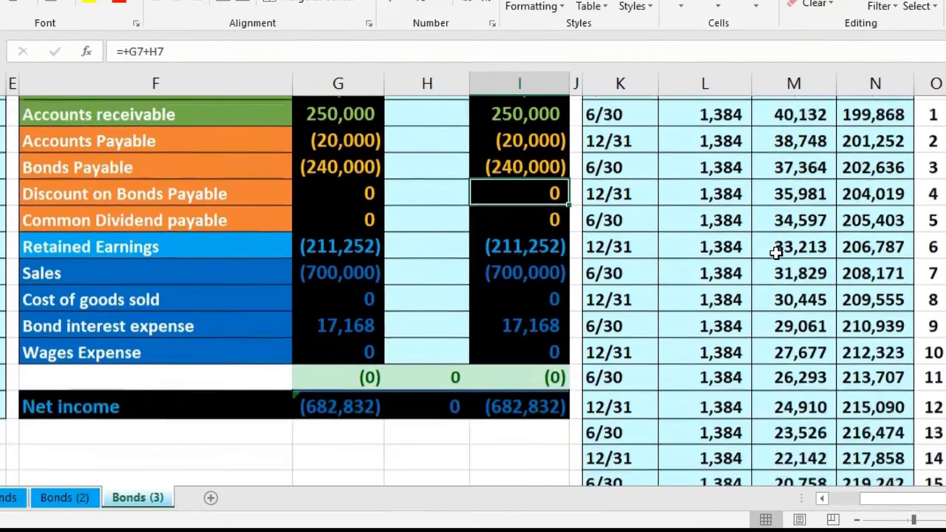
pyautogui.scroll(-2, 770, 255)
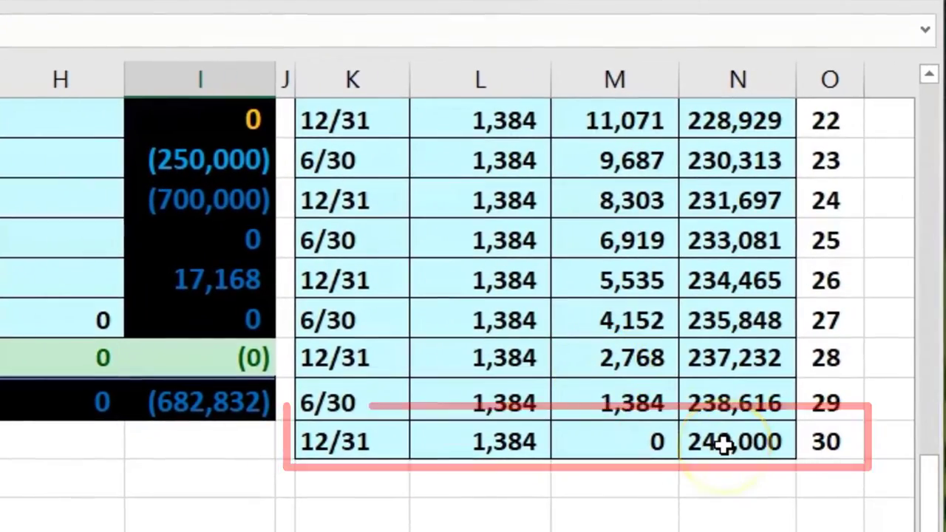
pyautogui.click(724, 443)
pyautogui.click(647, 442)
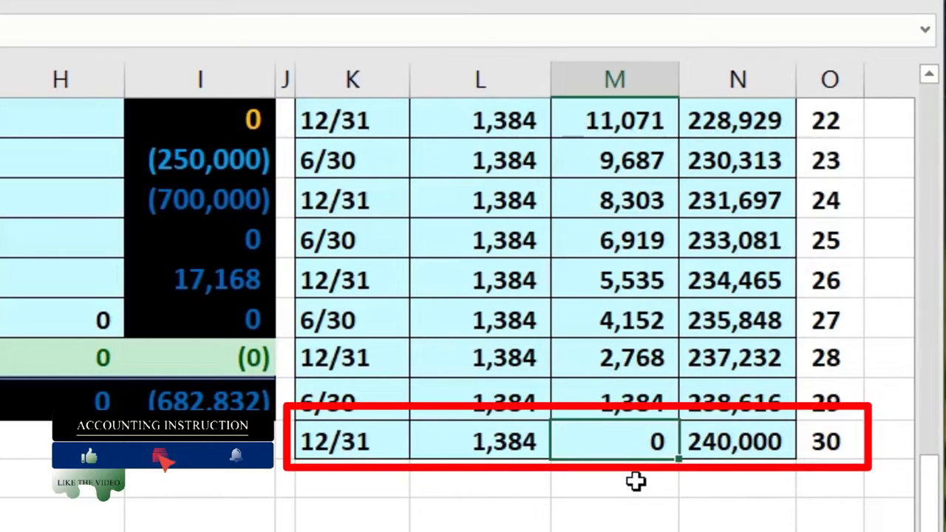
pyautogui.click(748, 442)
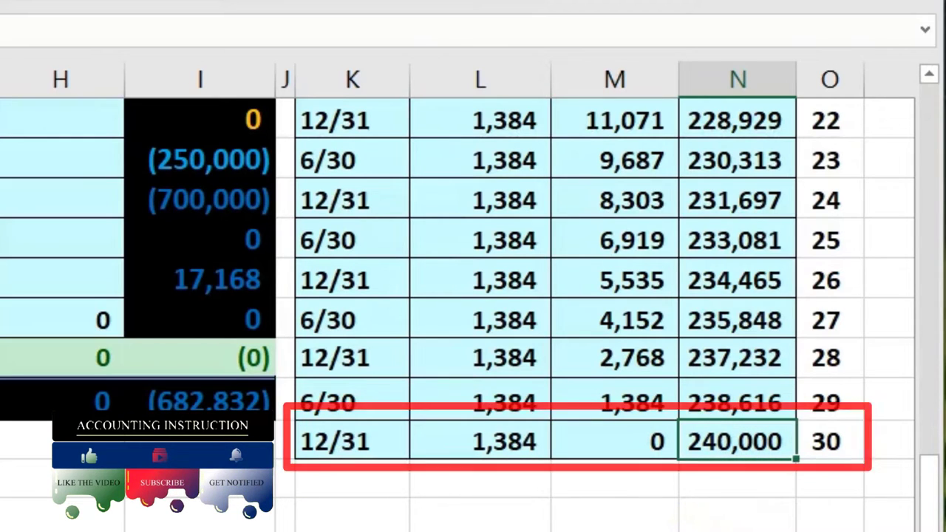
pyautogui.scroll(8, 288, 523)
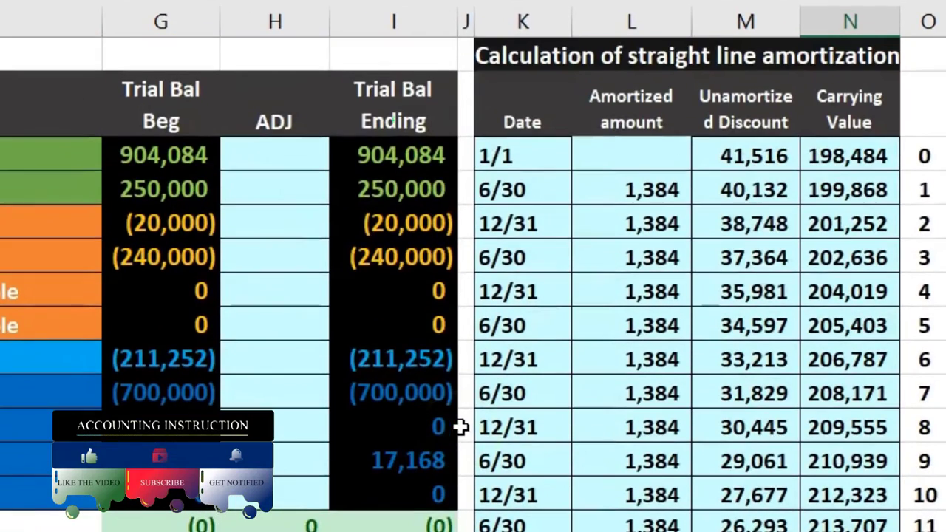
# Copy the Bonds Payable account name from the trial balance and paste it as values into the first journal entry line, cell B3.
pyautogui.click(364, 262)
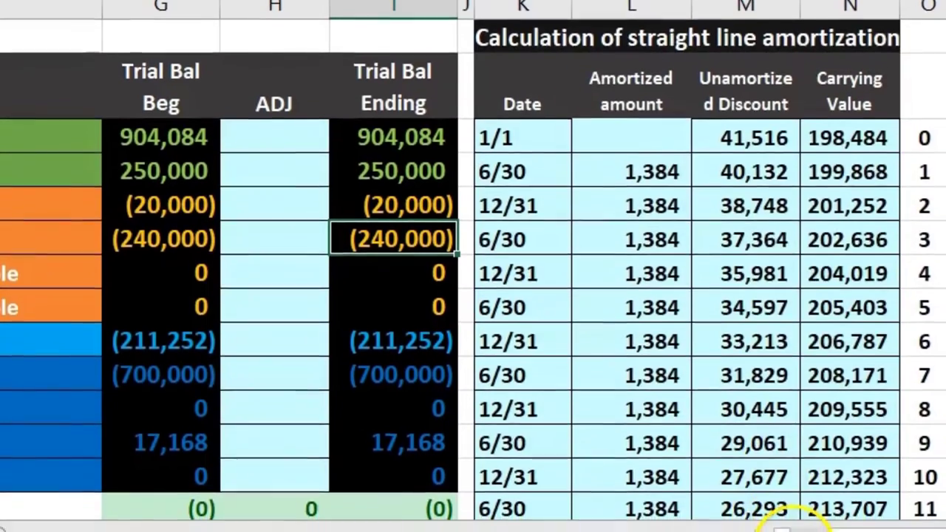
pyautogui.click(781, 495)
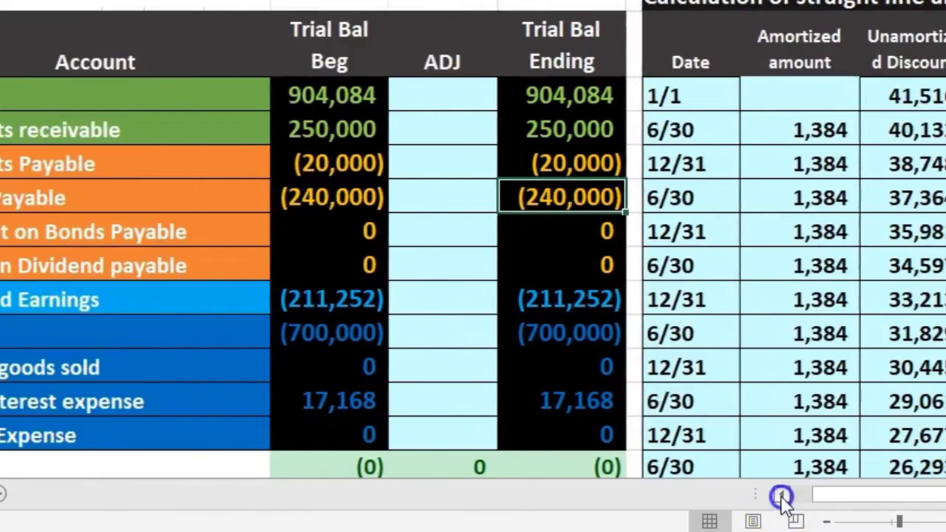
pyautogui.click(782, 495)
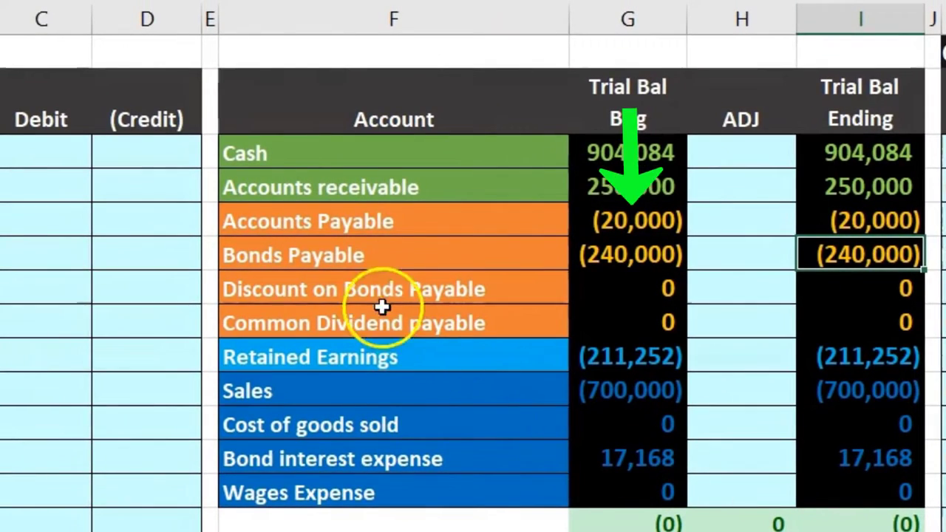
pyautogui.click(614, 255)
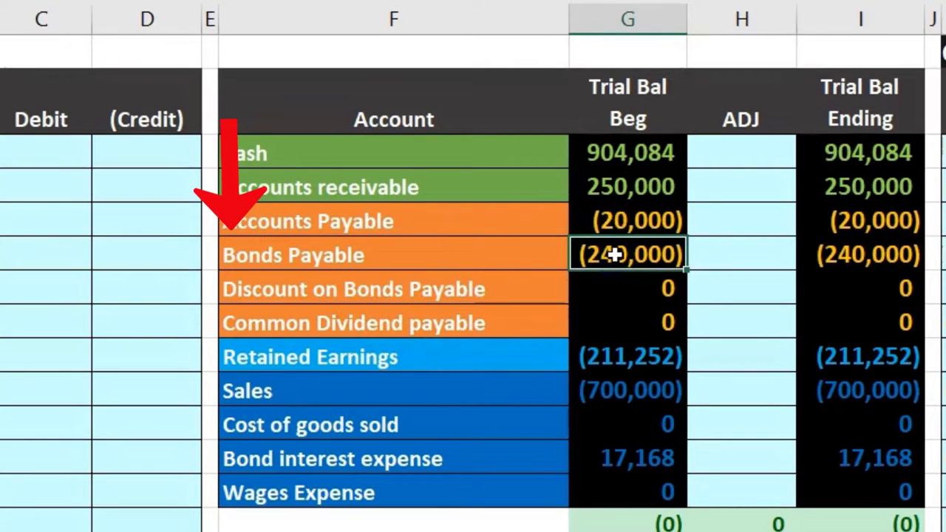
pyautogui.rightClick(411, 255)
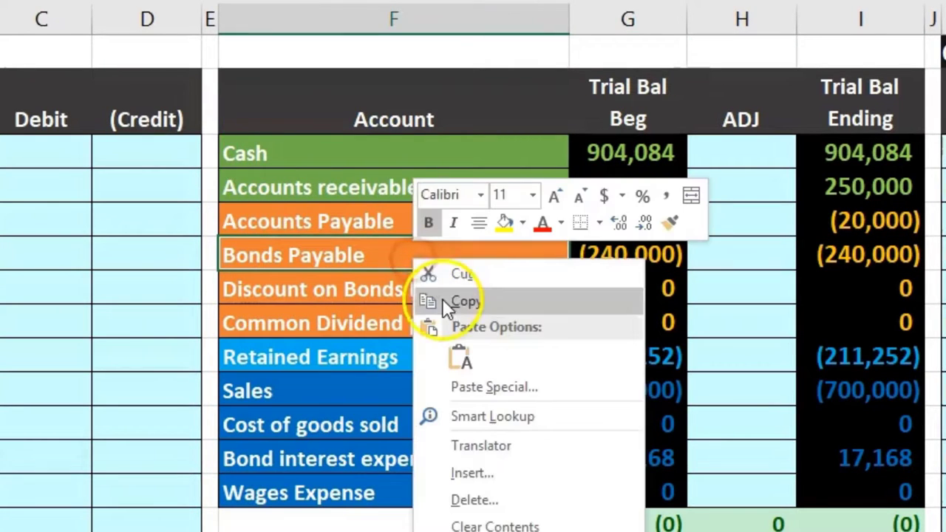
pyautogui.click(447, 301)
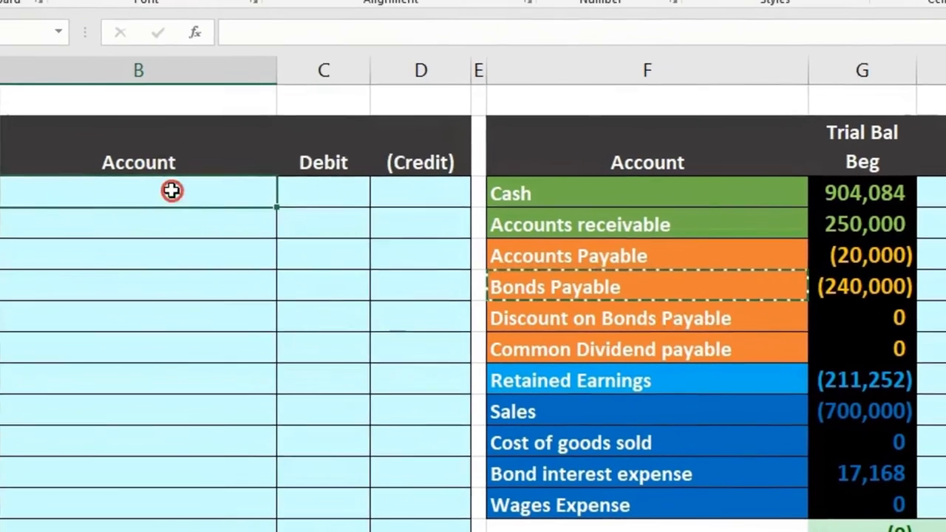
pyautogui.rightClick(173, 191)
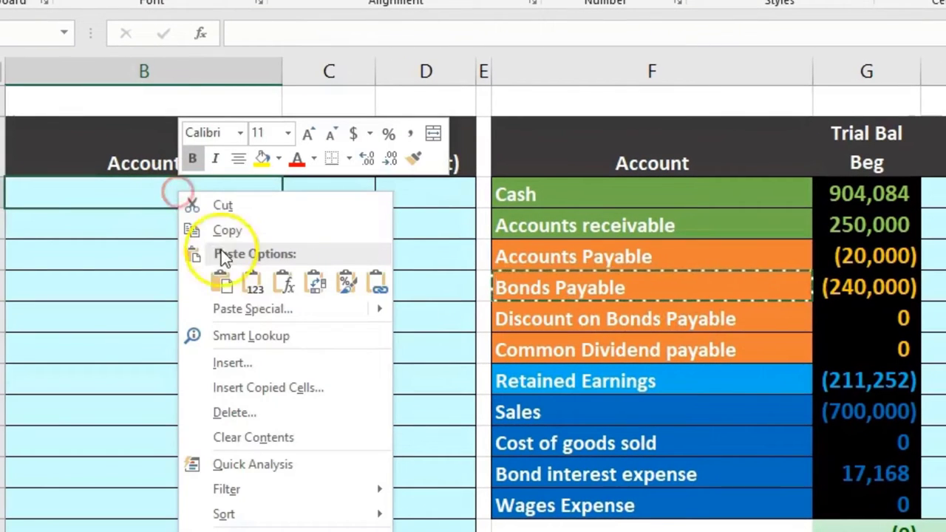
pyautogui.click(242, 281)
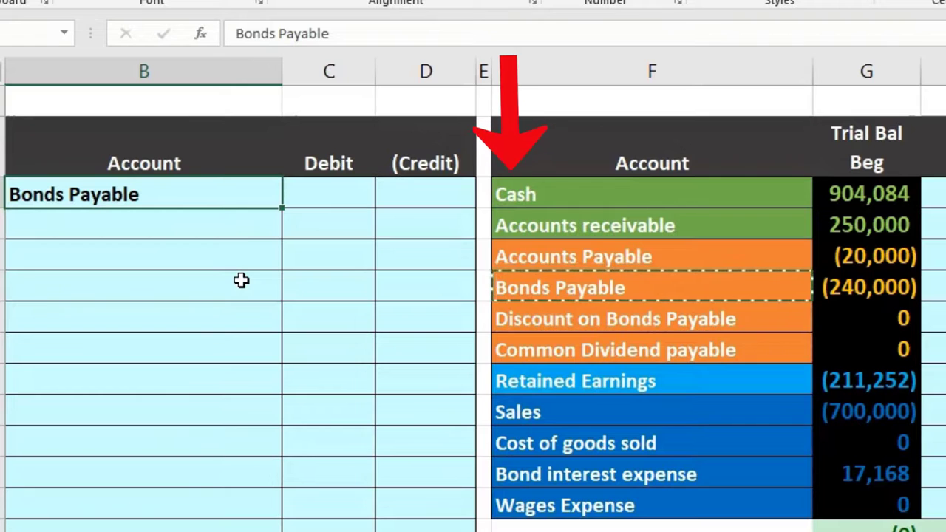
# Copy the Cash account name from the trial balance and paste it as values into the second journal entry line, cell B4.
pyautogui.click(529, 195)
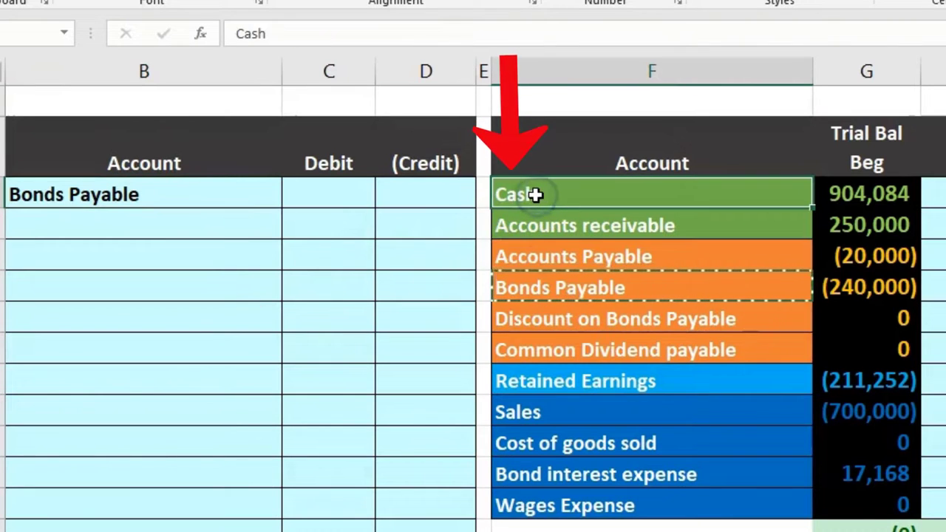
pyautogui.rightClick(535, 195)
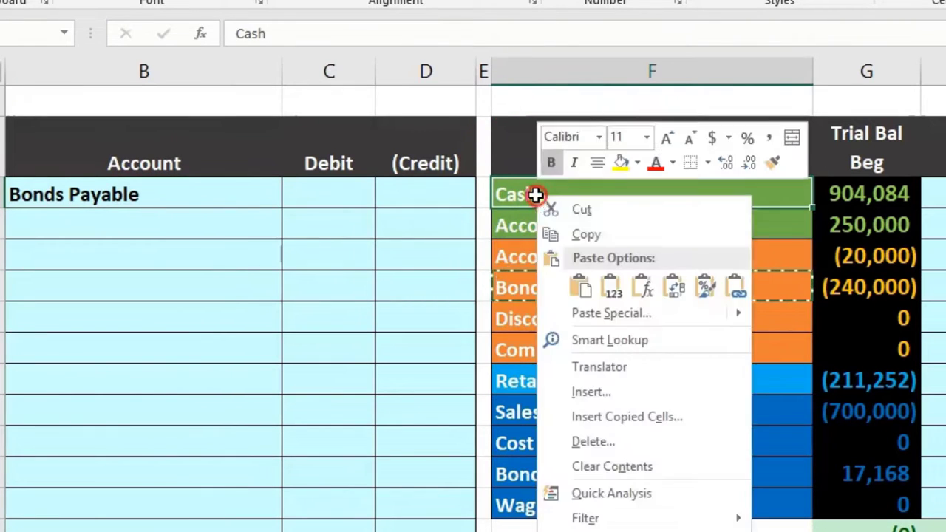
pyautogui.click(560, 234)
pyautogui.click(234, 226)
pyautogui.rightClick(235, 229)
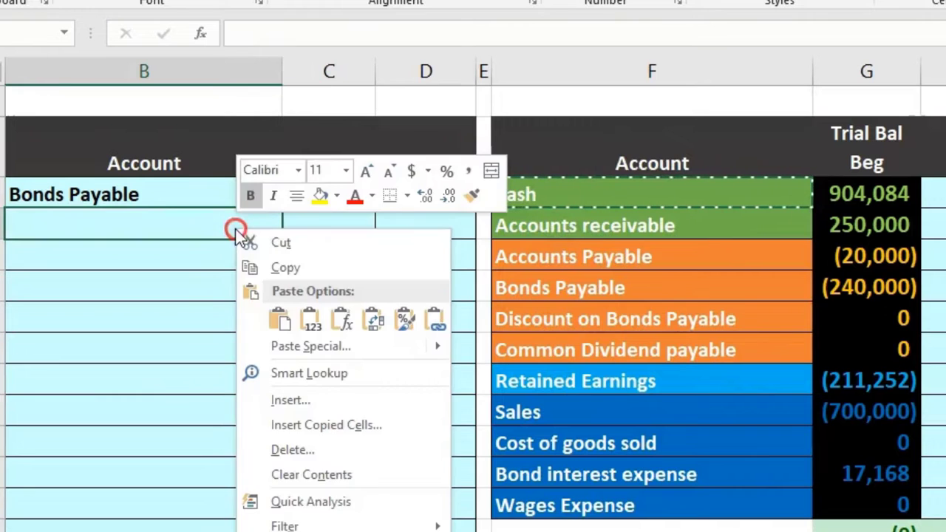
pyautogui.click(304, 312)
# Enter a 240,000 debit for Bonds Payable in C3 and credit Cash in D4 with a formula for the negative of C3.
pyautogui.click(328, 202)
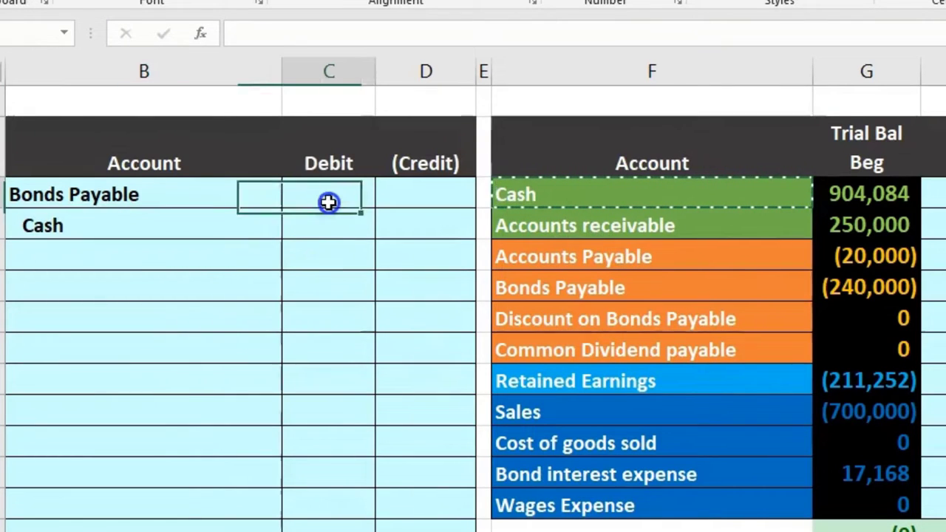
pyautogui.write('240,000')
pyautogui.press('Return')
pyautogui.press('Right')
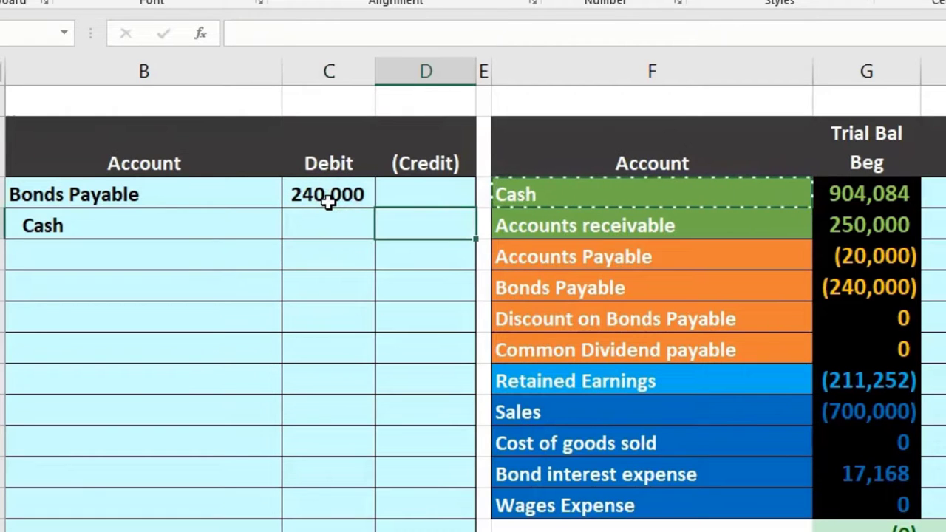
pyautogui.write('-')
pyautogui.click(327, 199)
pyautogui.press('Return')
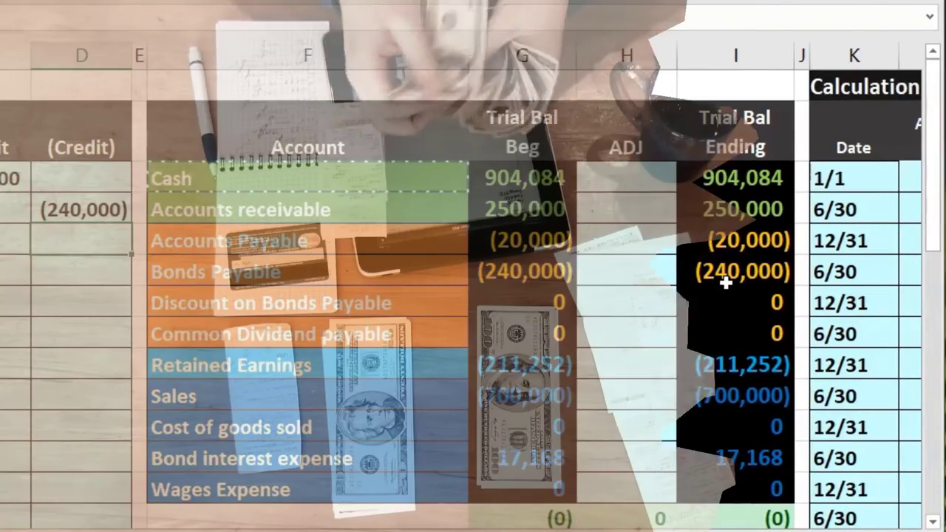
# Examine the final 12/31 row of the straight-line amortization schedule, comparing its unamortized discount with the carrying value at maturity.
pyautogui.click(754, 309)
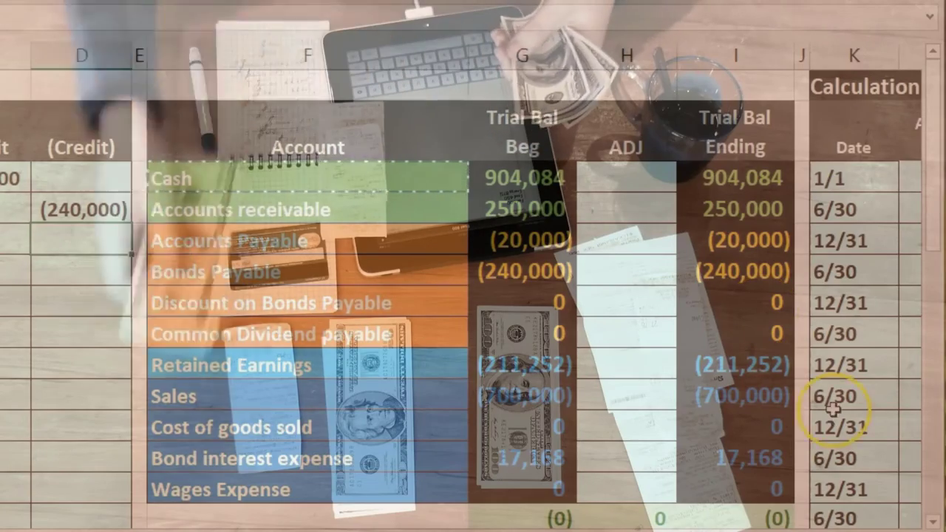
pyautogui.hscroll(5, 886, 502)
pyautogui.scroll(-9, 886, 486)
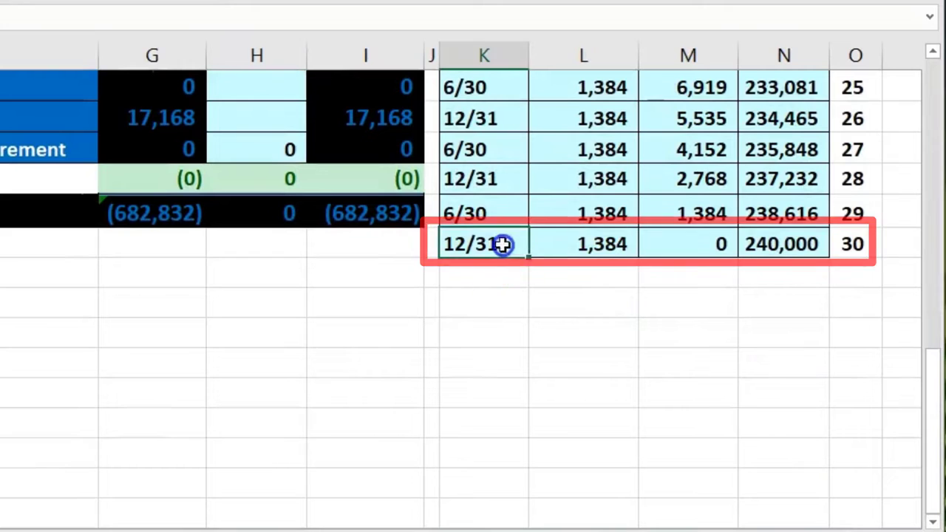
pyautogui.moveTo(503, 246); pyautogui.dragTo(649, 246)
pyautogui.click(712, 250)
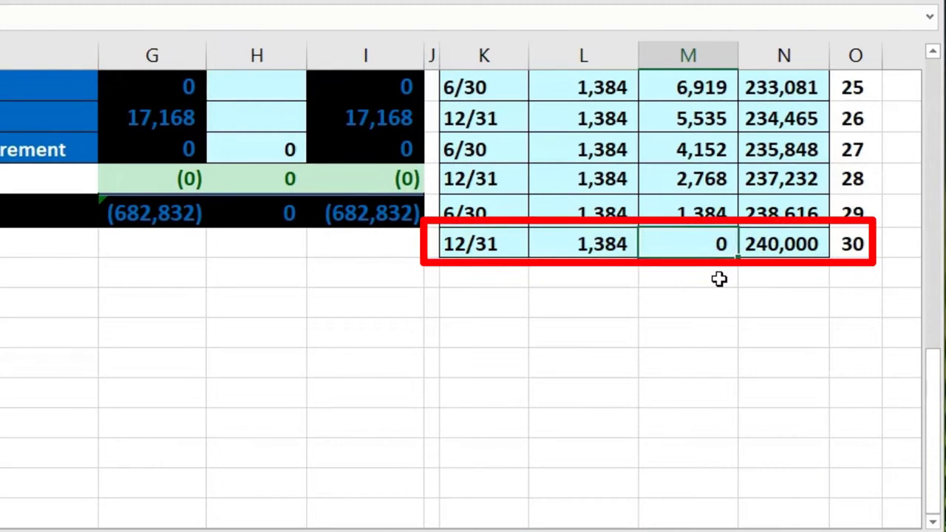
pyautogui.click(761, 249)
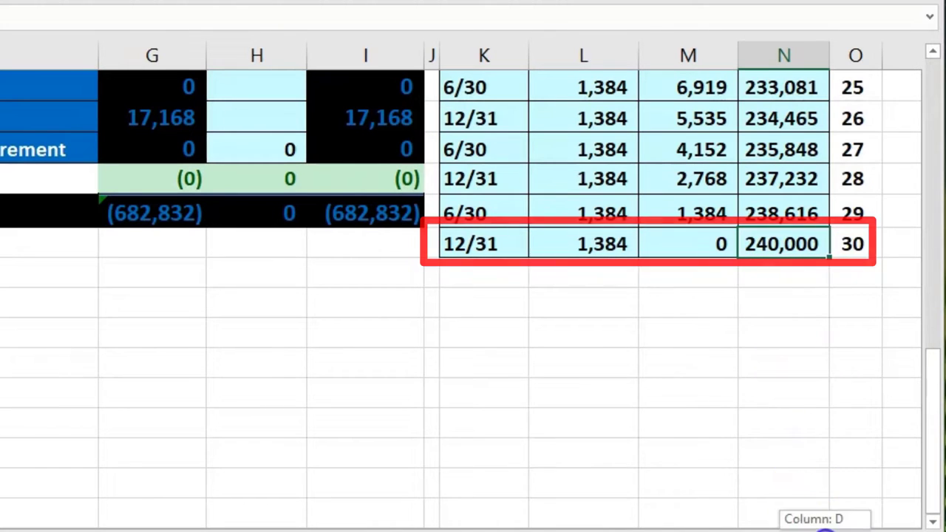
# Post the Bonds Payable debit to the trial balance by linking its ADJ cell H6 to C3.
pyautogui.moveTo(826, 529); pyautogui.dragTo(809, 529)
pyautogui.scroll(-5, 569, 306)
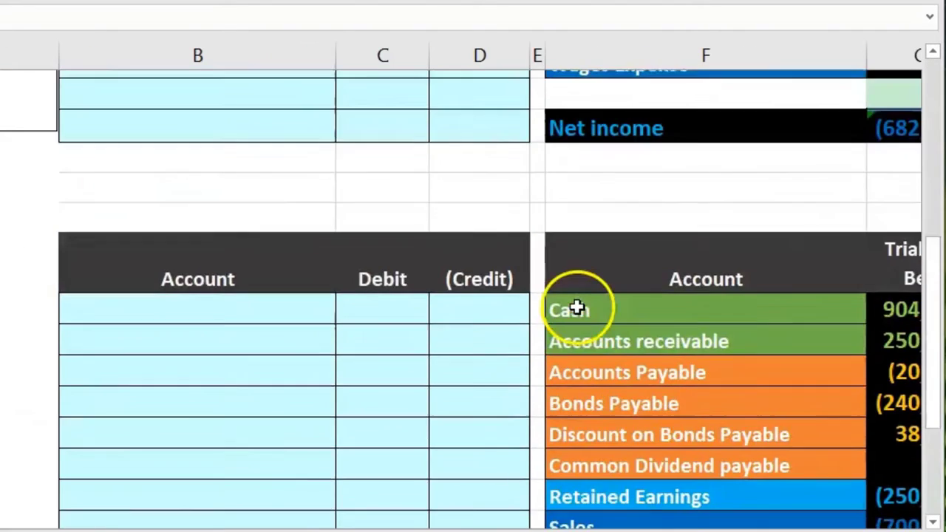
pyautogui.scroll(2, 592, 316)
pyautogui.moveTo(912, 526); pyautogui.dragTo(923, 529)
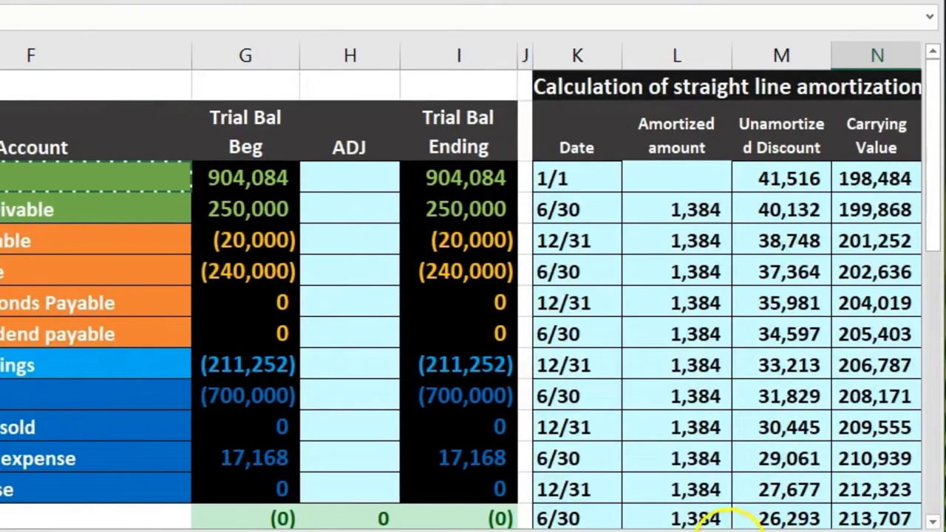
pyautogui.moveTo(728, 529); pyautogui.dragTo(665, 529)
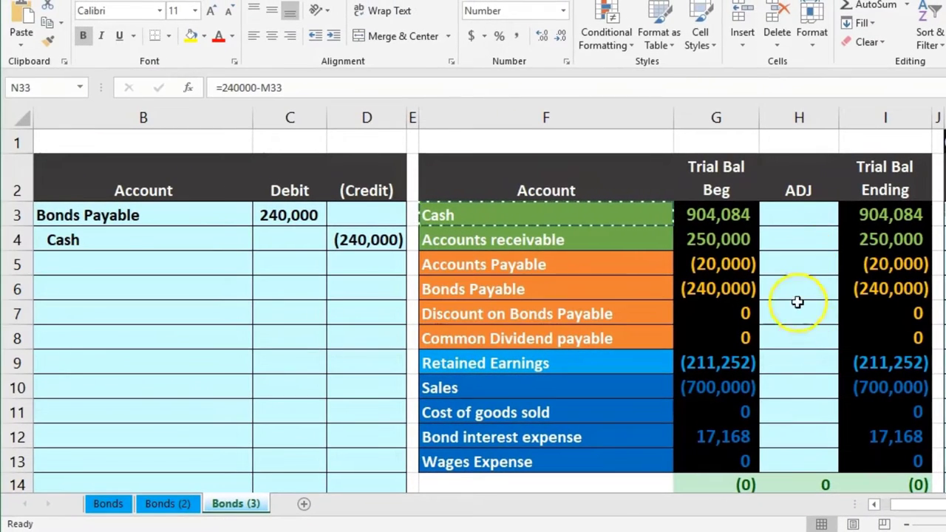
pyautogui.click(796, 297)
pyautogui.moveTo(176, 209); pyautogui.dragTo(258, 207)
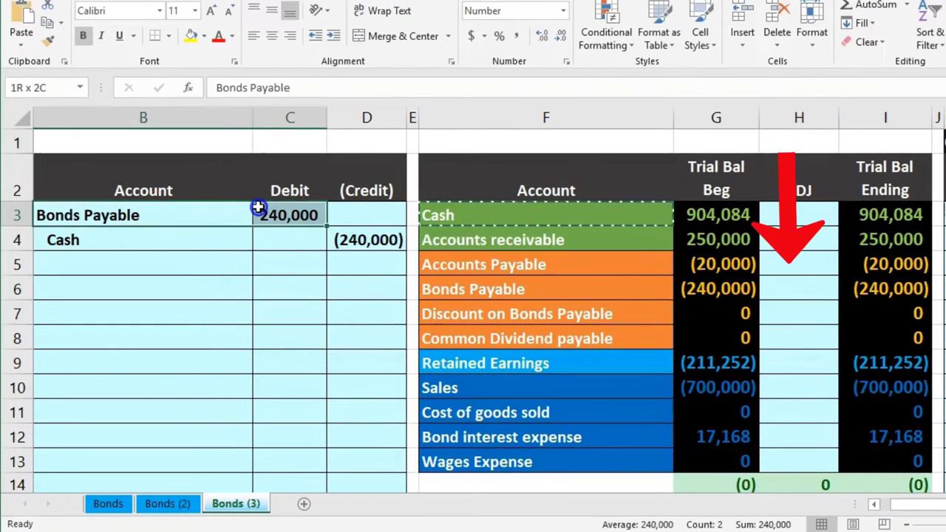
pyautogui.click(787, 284)
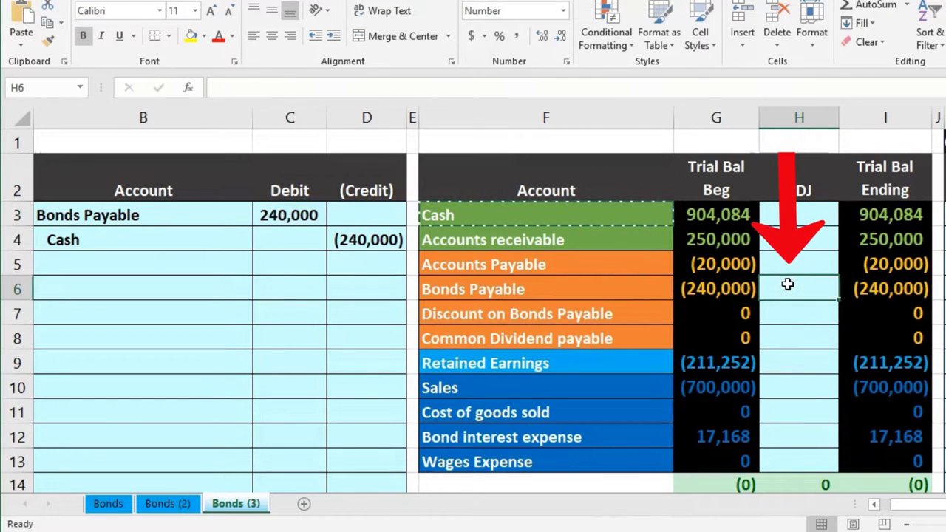
pyautogui.write('=')
pyautogui.click(299, 215)
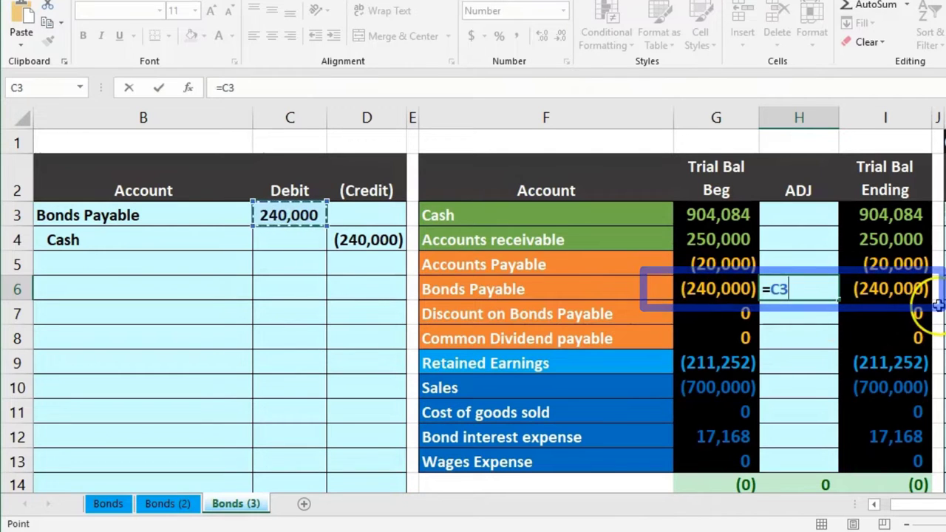
pyautogui.press('Return')
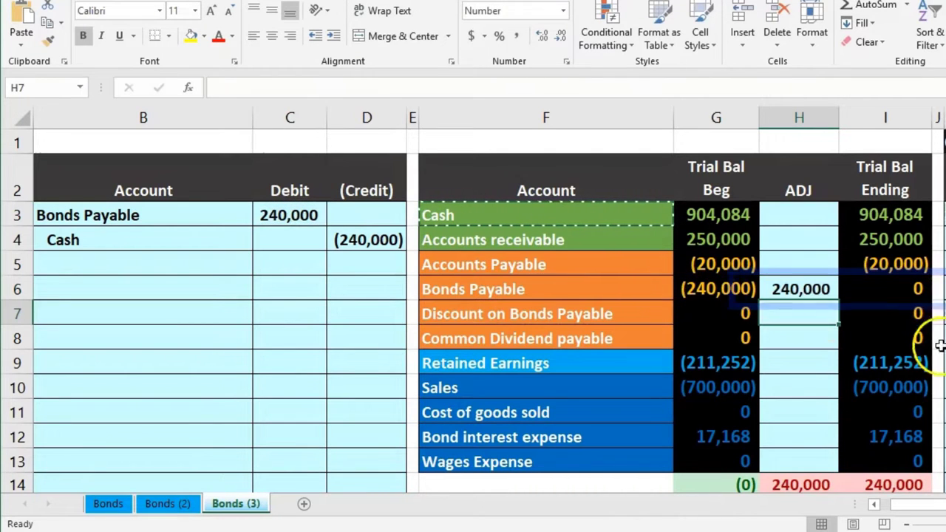
# Post the Cash credit by linking ADJ cell H3 to D4, and check the adjustment and ending trial balance totals.
pyautogui.click(825, 477)
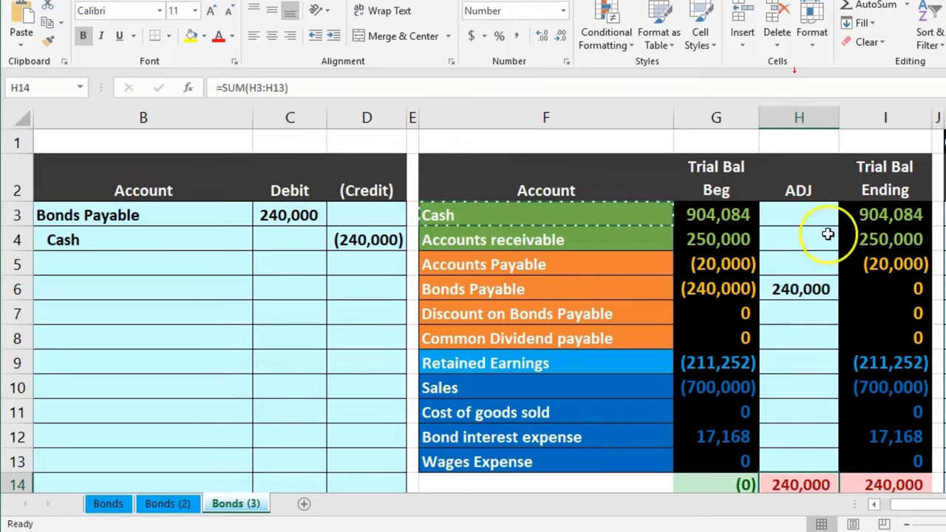
pyautogui.click(806, 218)
pyautogui.moveTo(211, 241); pyautogui.dragTo(339, 237)
pyautogui.click(781, 214)
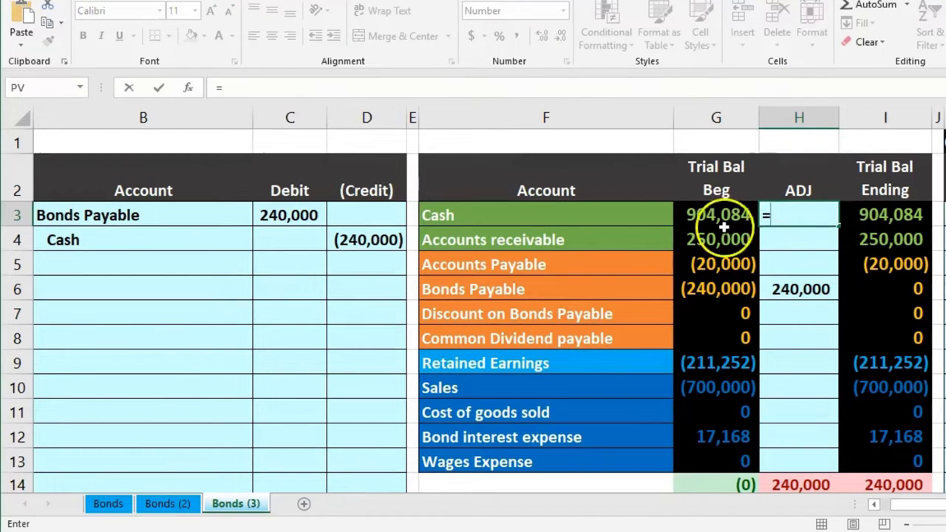
pyautogui.click(358, 242)
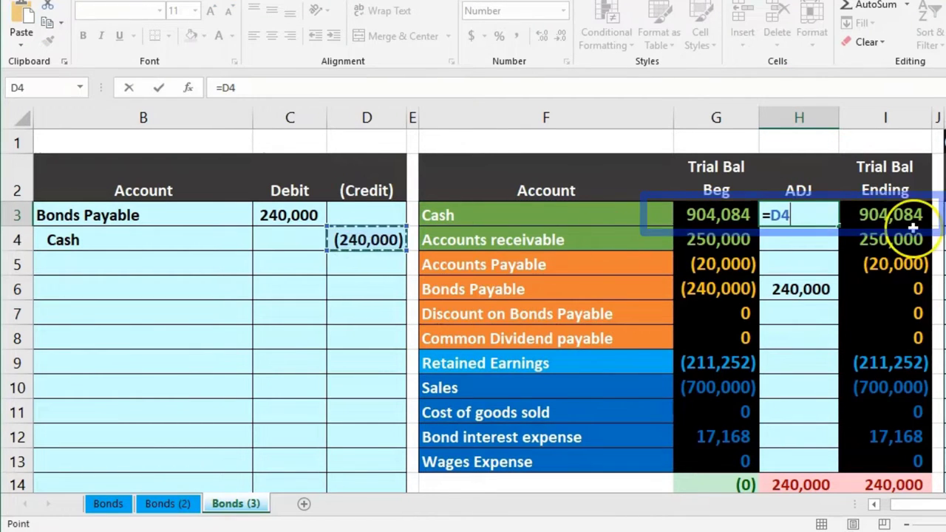
pyautogui.press('Return')
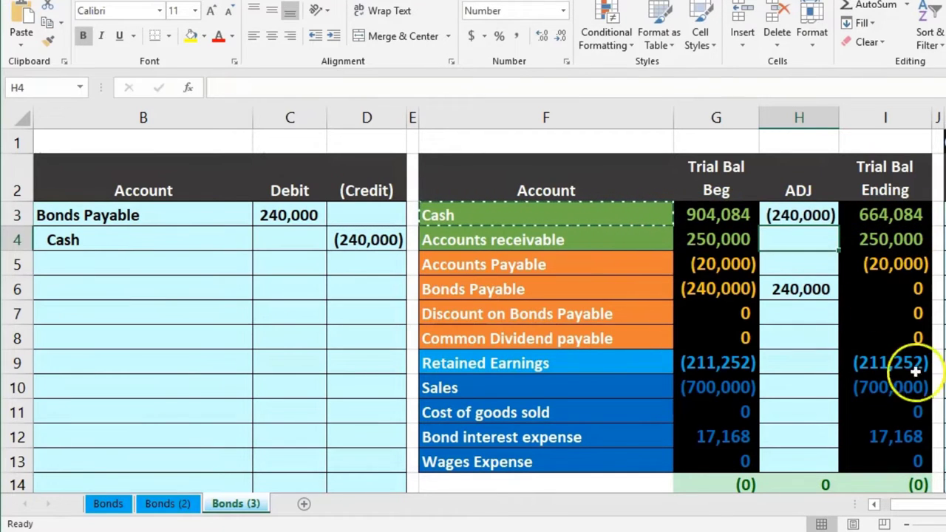
pyautogui.click(929, 485)
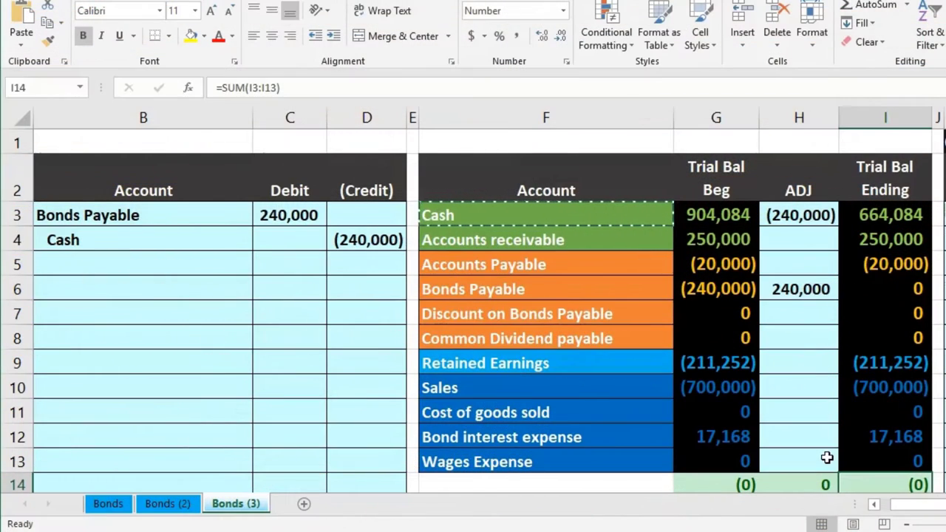
# Review the early retirement problem in row 20 and the Bonds Payable and Discount on Bonds Payable accounts in the lower trial balance.
pyautogui.click(875, 505)
pyautogui.scroll(-5, 680, 401)
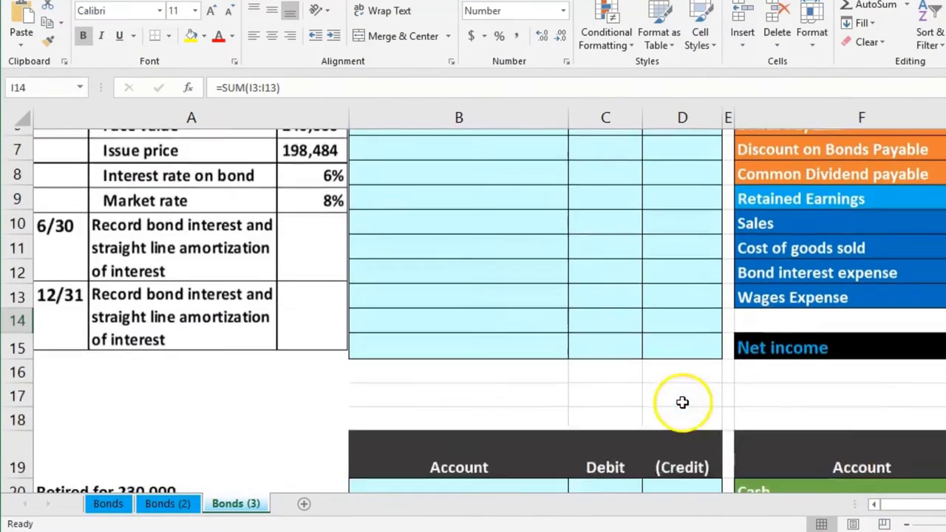
pyautogui.click(183, 388)
pyautogui.scroll(-1, 182, 387)
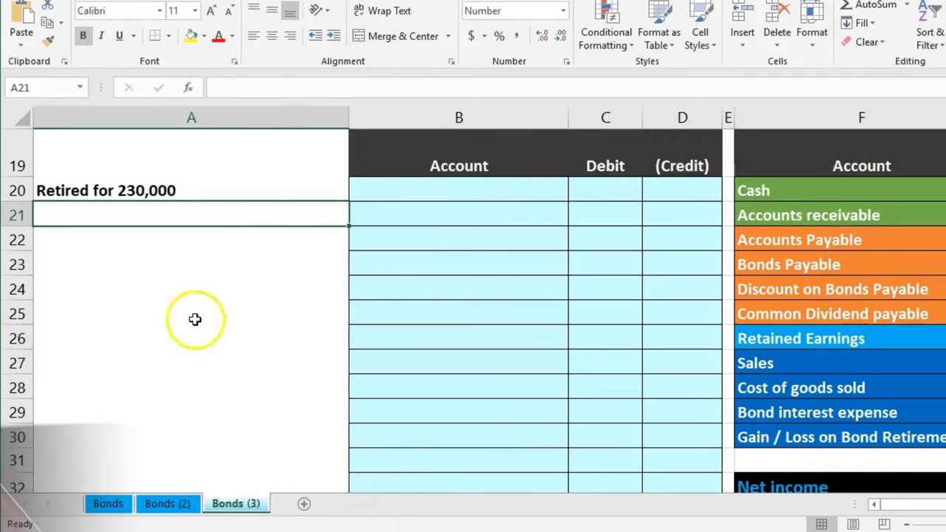
pyautogui.click(222, 190)
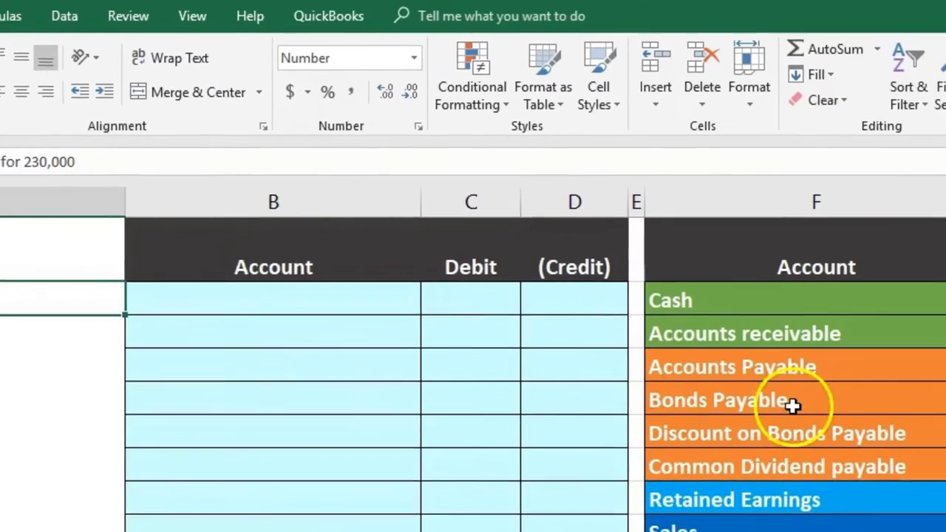
pyautogui.click(945, 442)
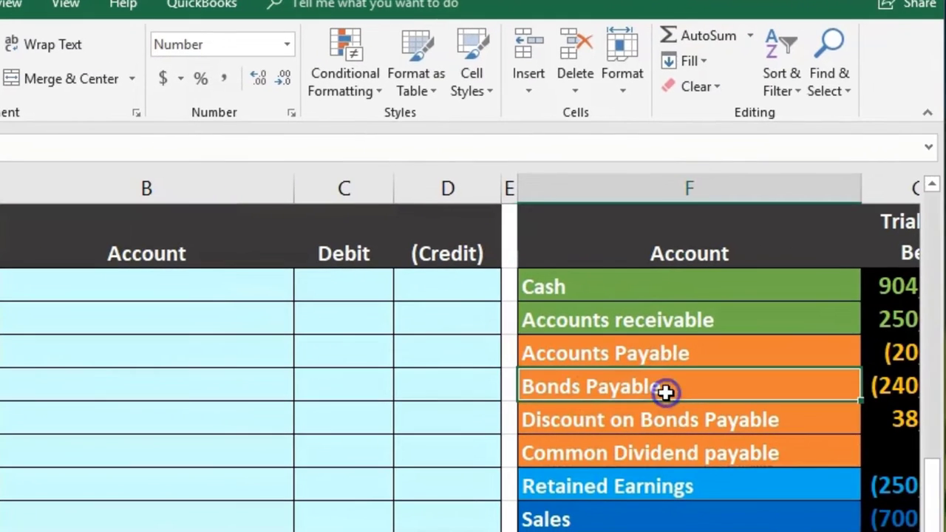
pyautogui.click(671, 419)
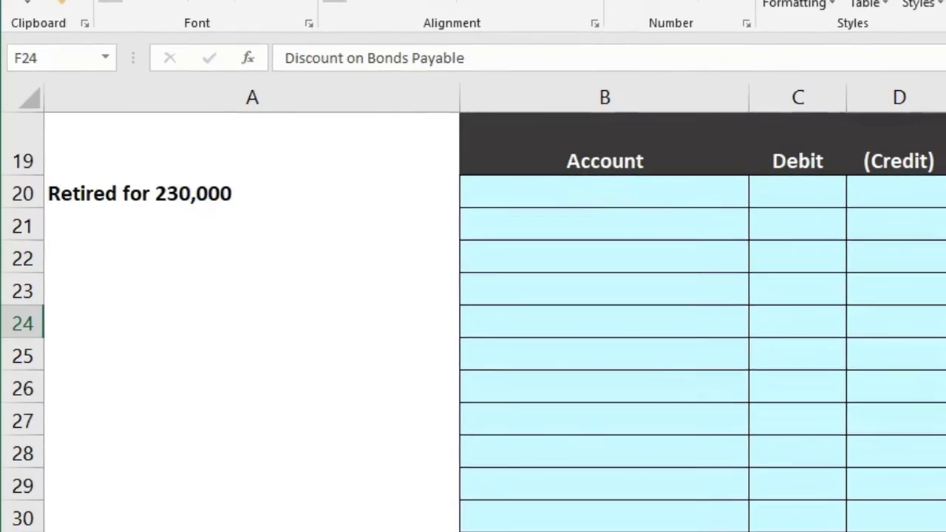
# Copy the Cash account name from F20 and paste it as values into B23 of the retirement journal entry.
pyautogui.click(897, 196)
pyautogui.rightClick(750, 218)
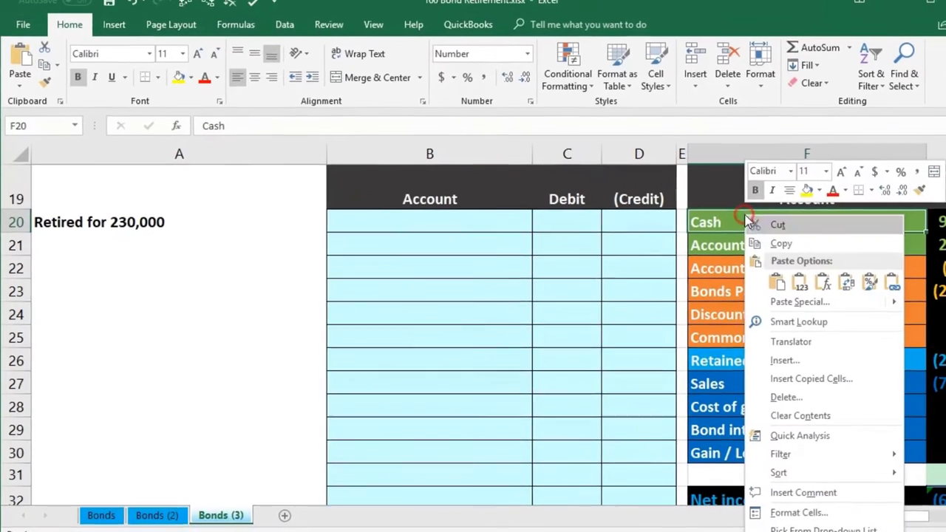
pyautogui.click(742, 244)
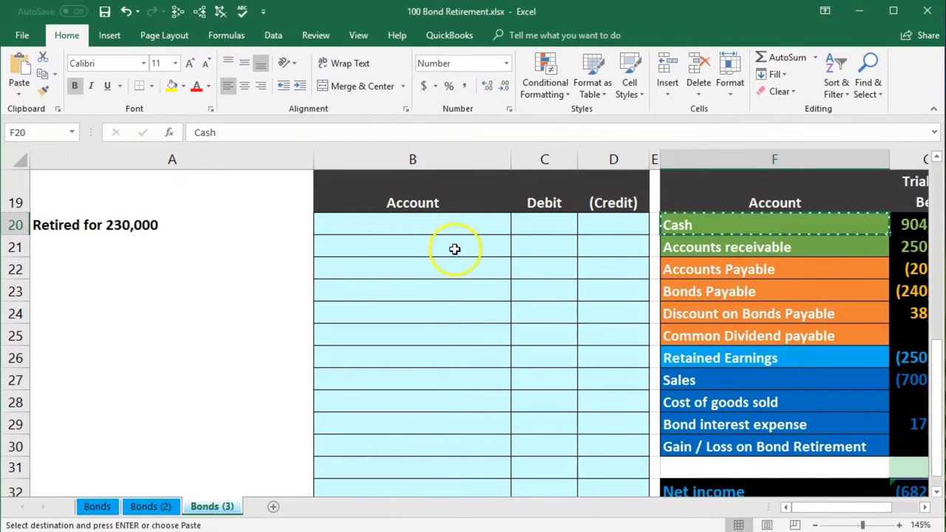
pyautogui.click(441, 290)
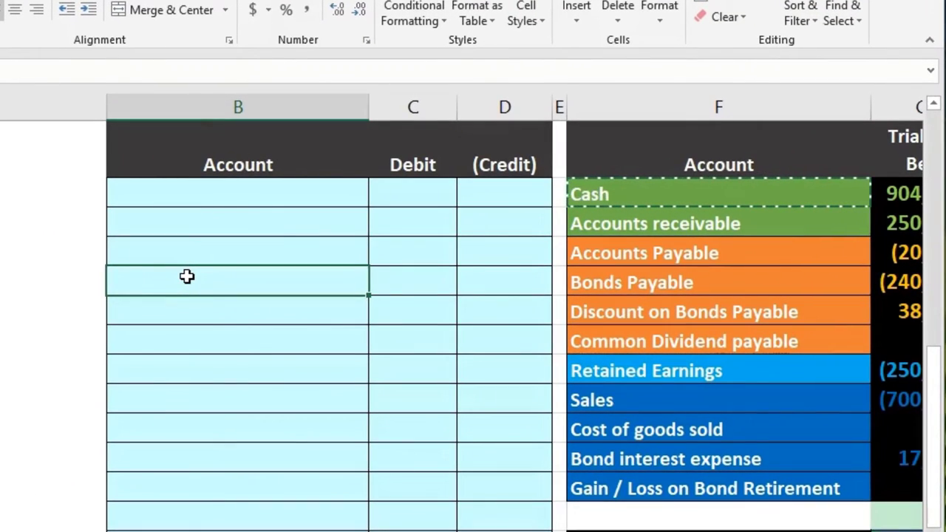
pyautogui.rightClick(187, 278)
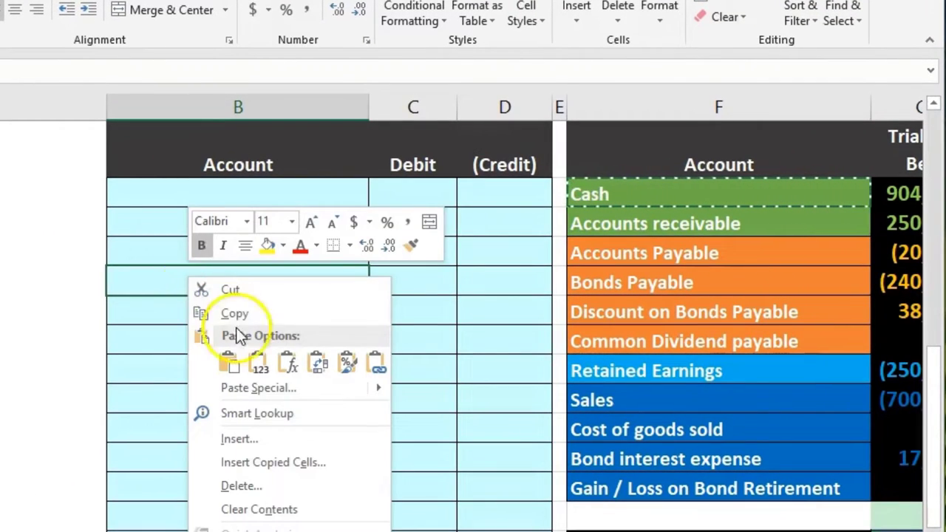
pyautogui.click(258, 362)
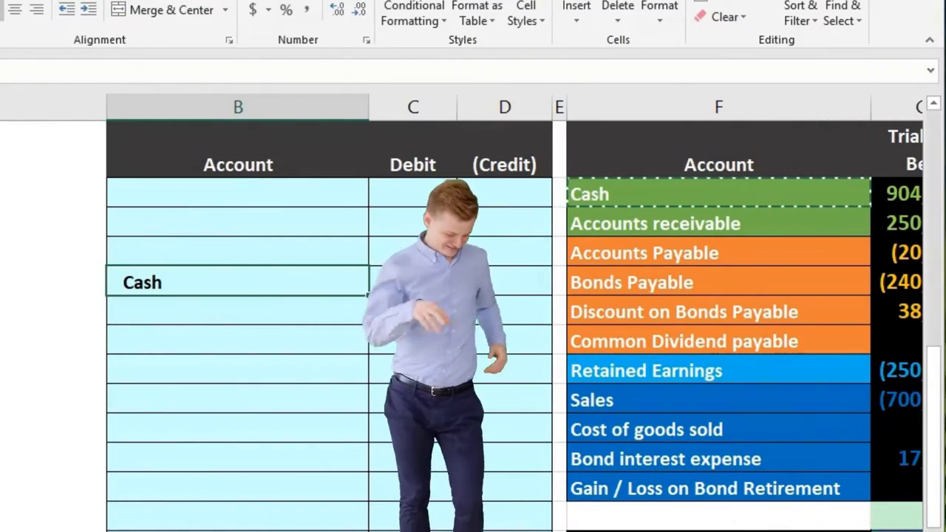
# Enter -230000 in D23 as the Cash credit for the early bond retirement.
pyautogui.hscroll(3, 462, 310)
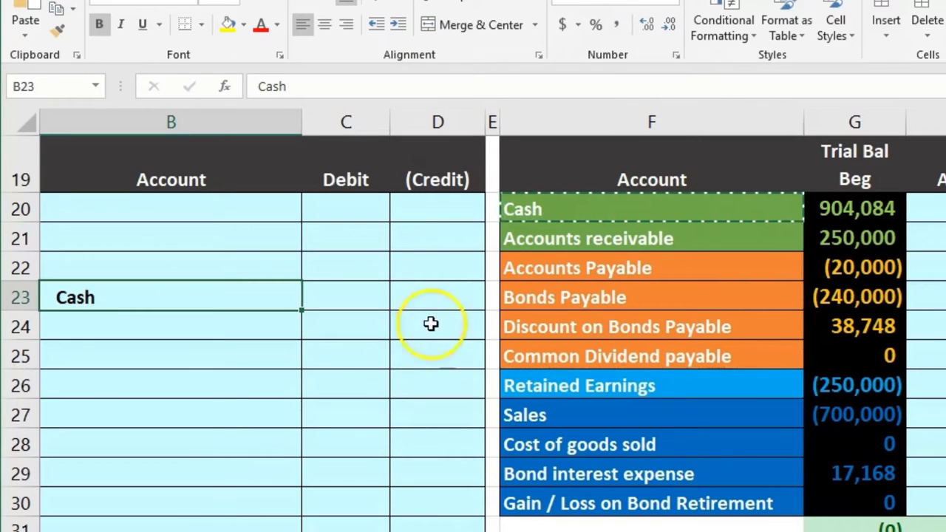
pyautogui.click(444, 296)
pyautogui.hscroll(-4, 774, 331)
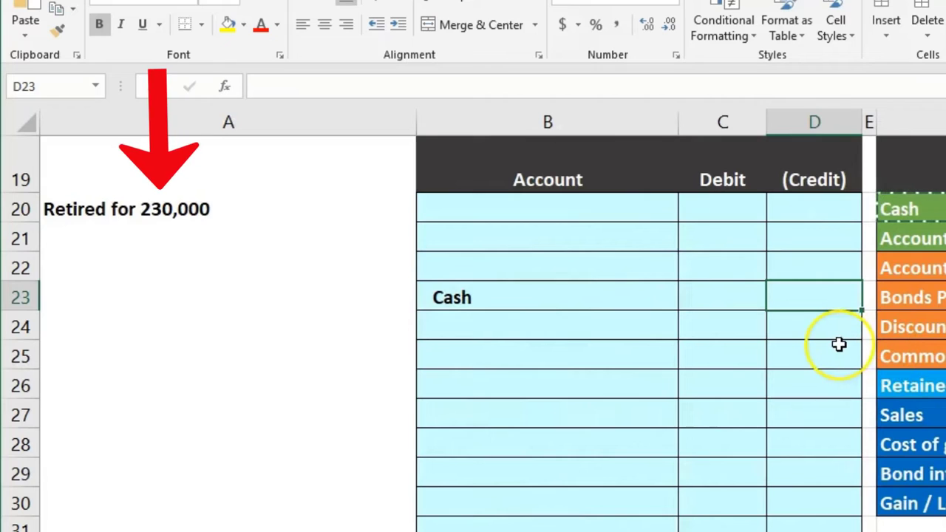
pyautogui.write('-230000')
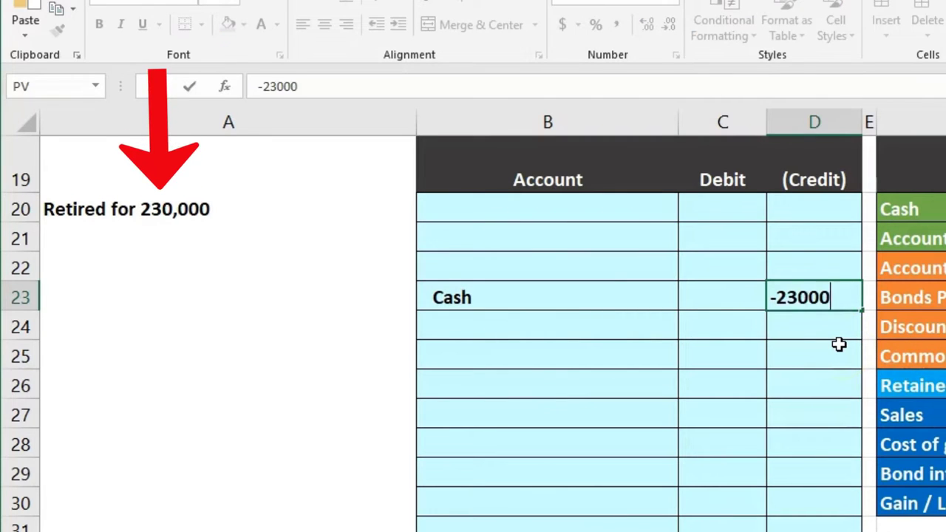
pyautogui.press('Return')
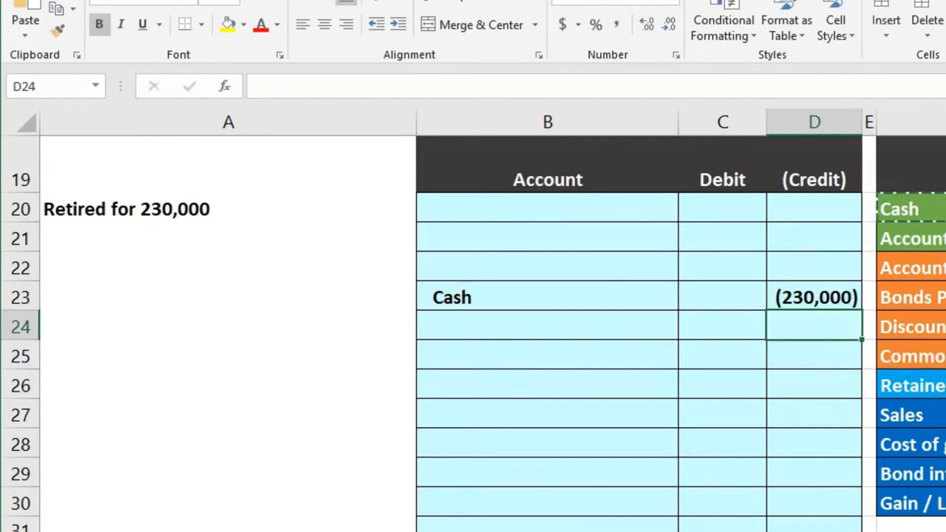
# Copy the Bonds Payable account name from F23 and paste it as values into B21 of the journal entry.
pyautogui.hscroll(2, 472, 326)
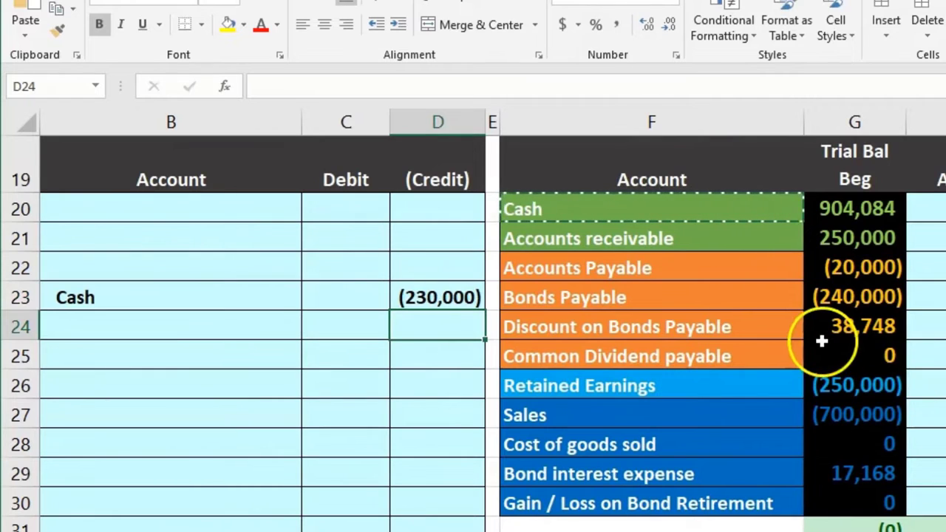
pyautogui.moveTo(775, 296); pyautogui.dragTo(927, 296)
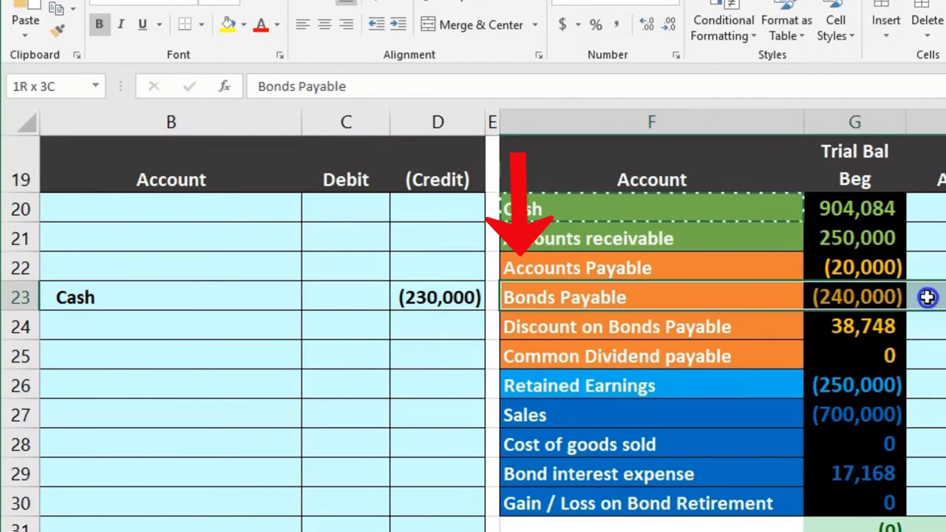
pyautogui.hotkey('shift', 'Down')
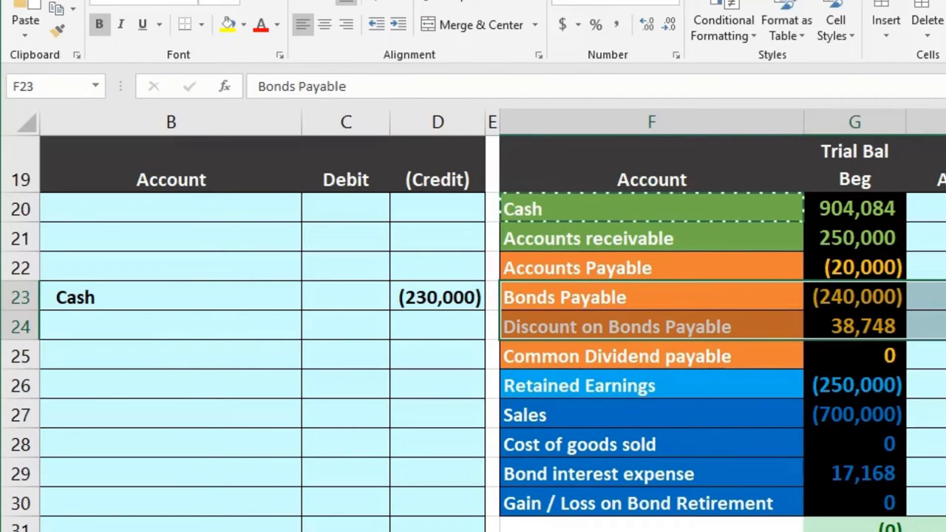
pyautogui.click(764, 294)
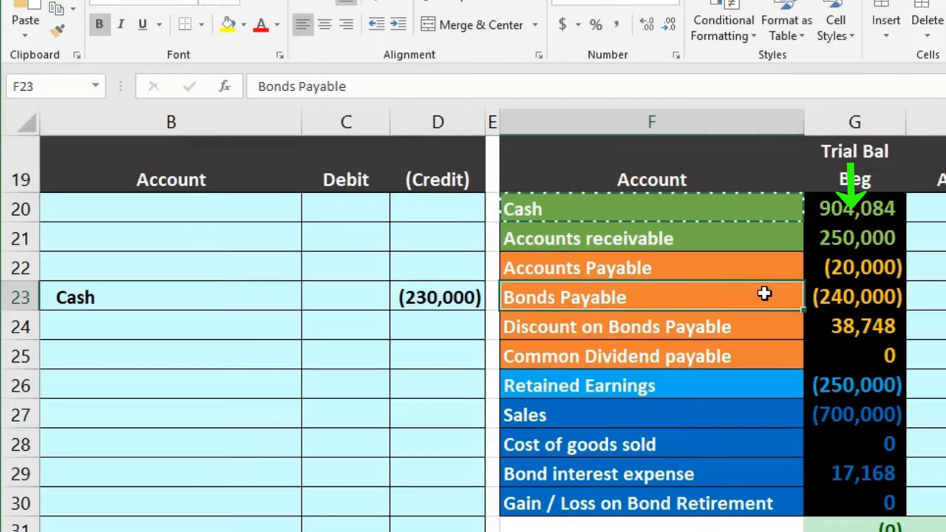
pyautogui.rightClick(791, 296)
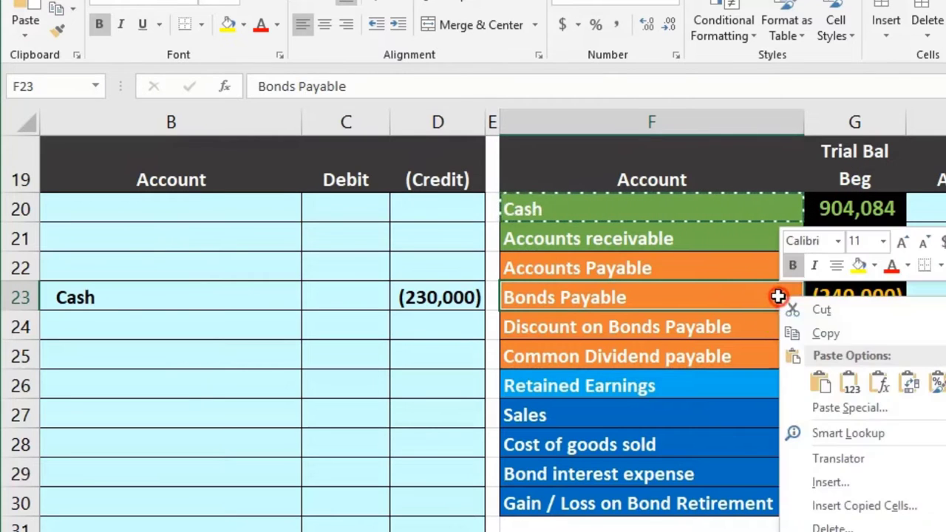
pyautogui.click(805, 334)
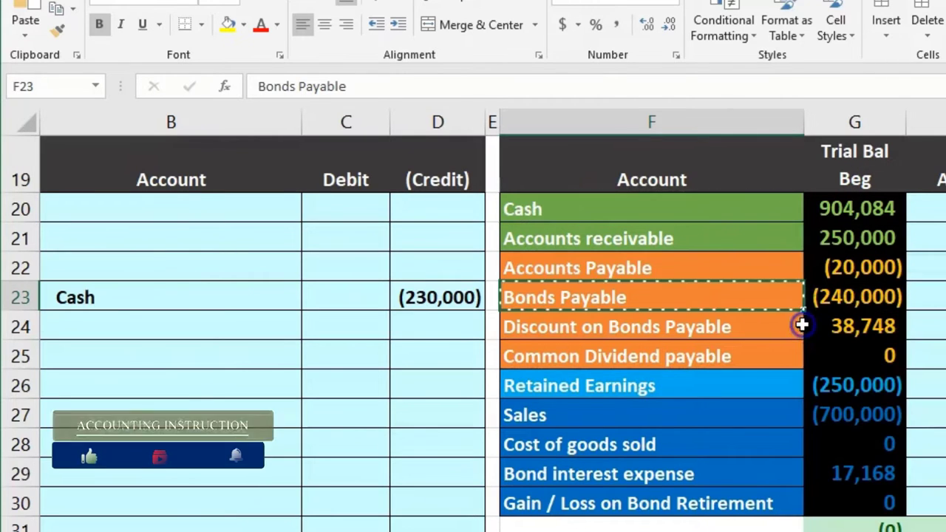
pyautogui.click(184, 240)
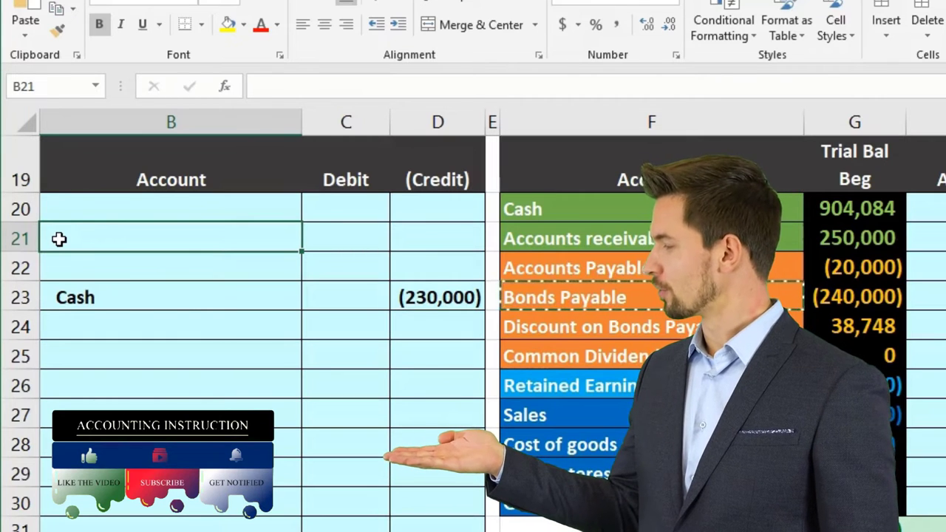
pyautogui.rightClick(59, 238)
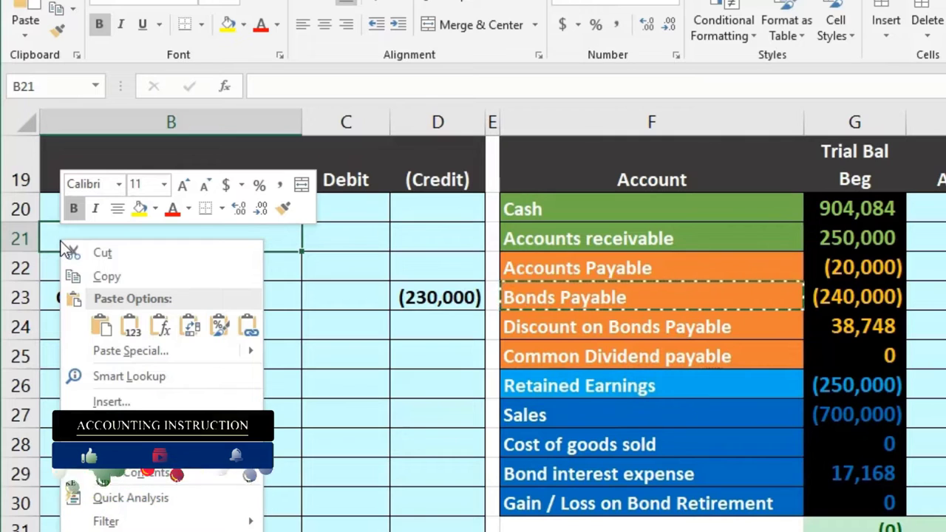
pyautogui.click(137, 327)
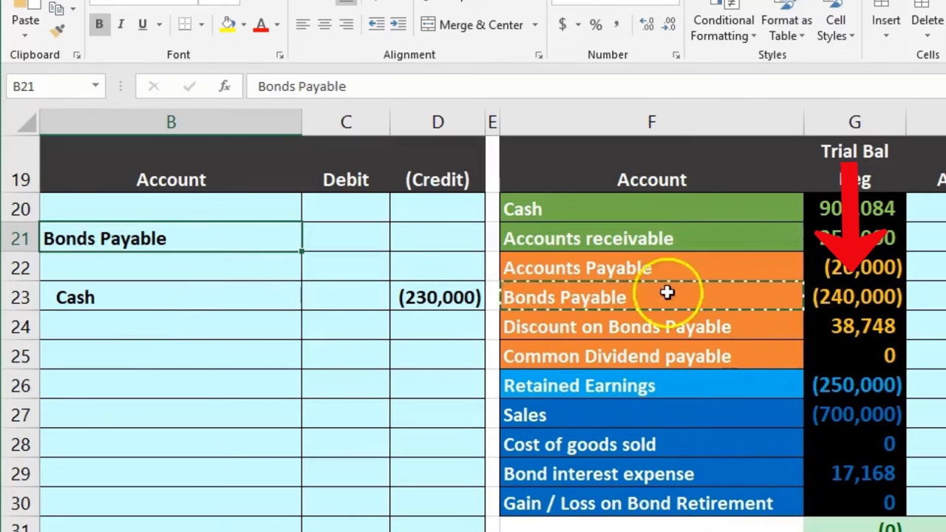
# Enter 240,000 in C21 as the Bonds Payable debit.
pyautogui.click(317, 232)
pyautogui.write('24')
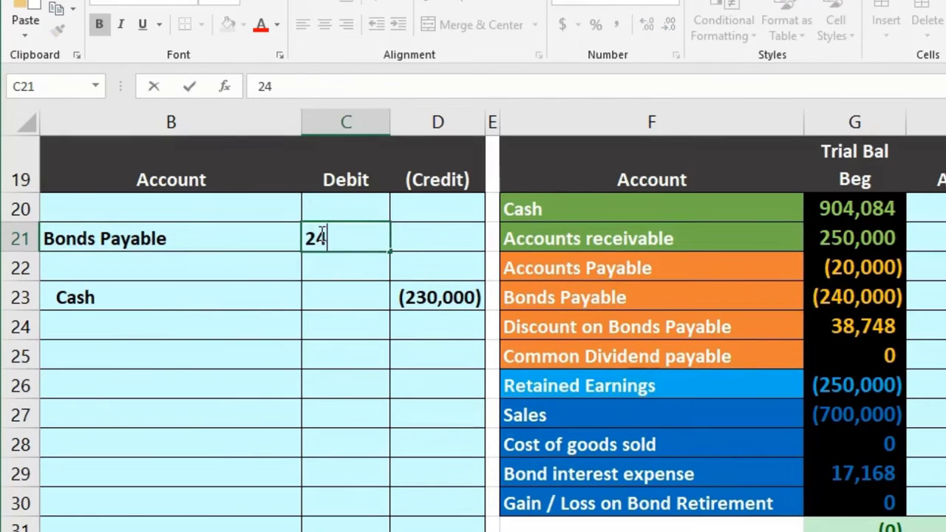
pyautogui.write('0,000')
pyautogui.press('Return')
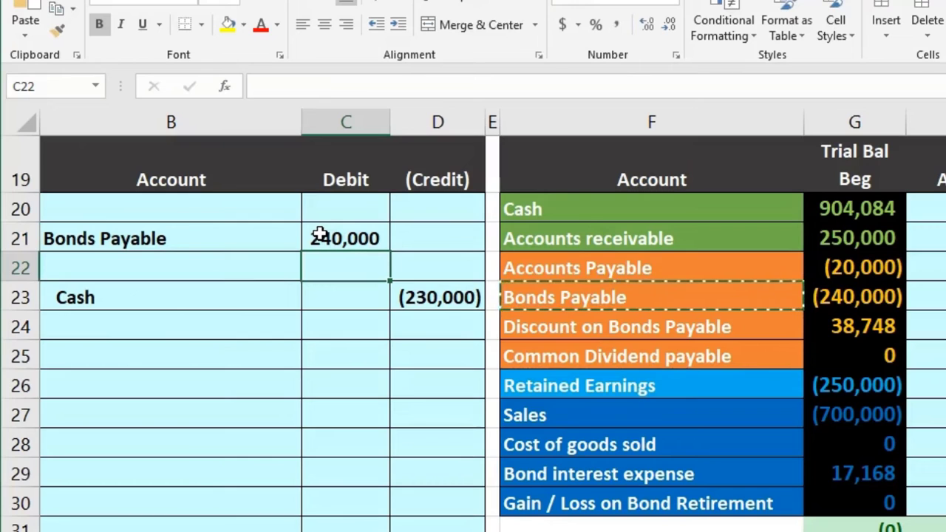
# Examine the beginning balances of Bonds Payable in G23 and Discount on Bonds Payable in G24 to work out the bonds' carrying amount.
pyautogui.click(605, 327)
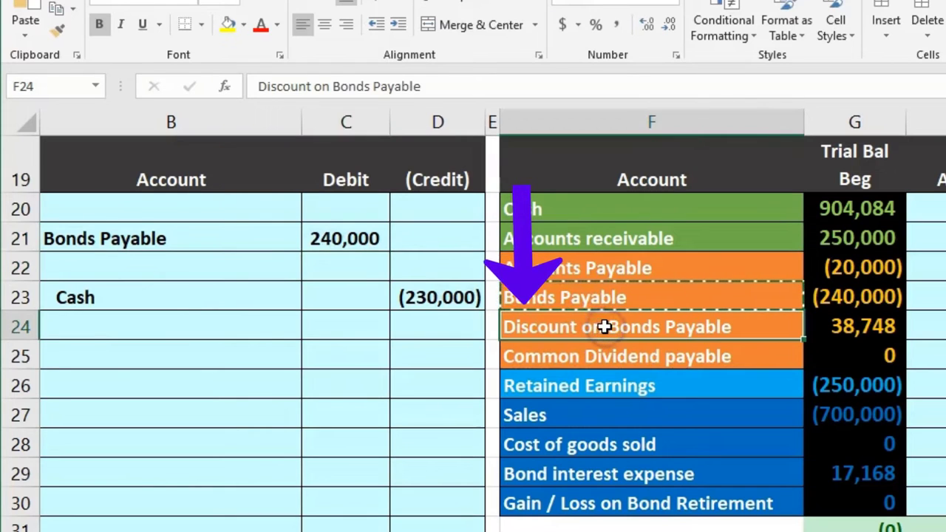
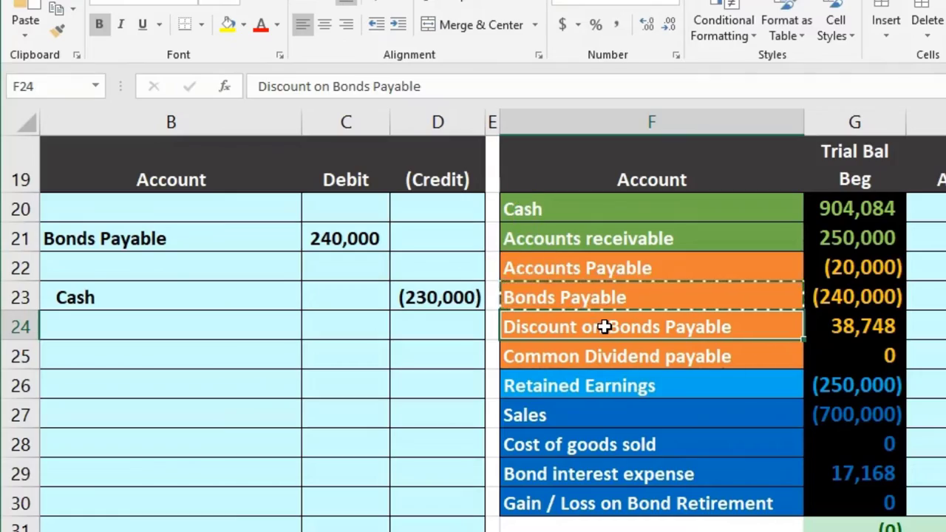
pyautogui.click(820, 330)
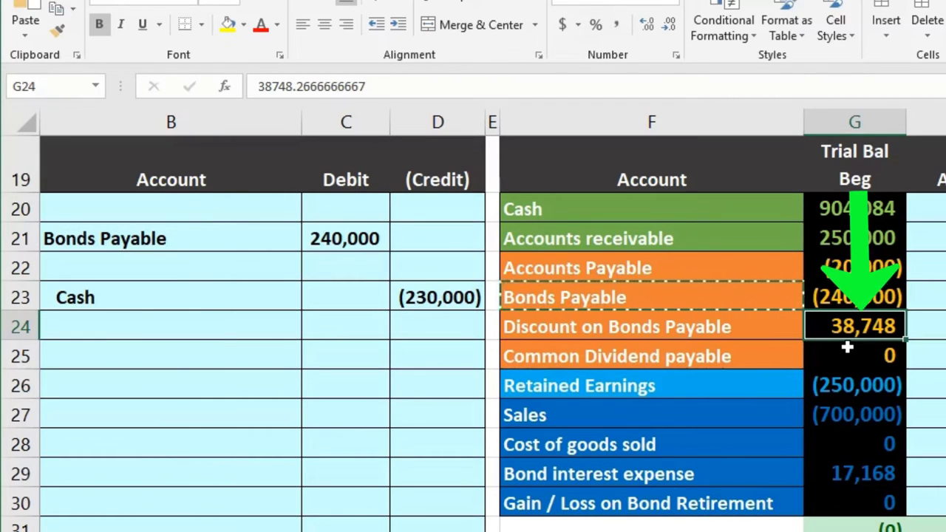
pyautogui.click(856, 298)
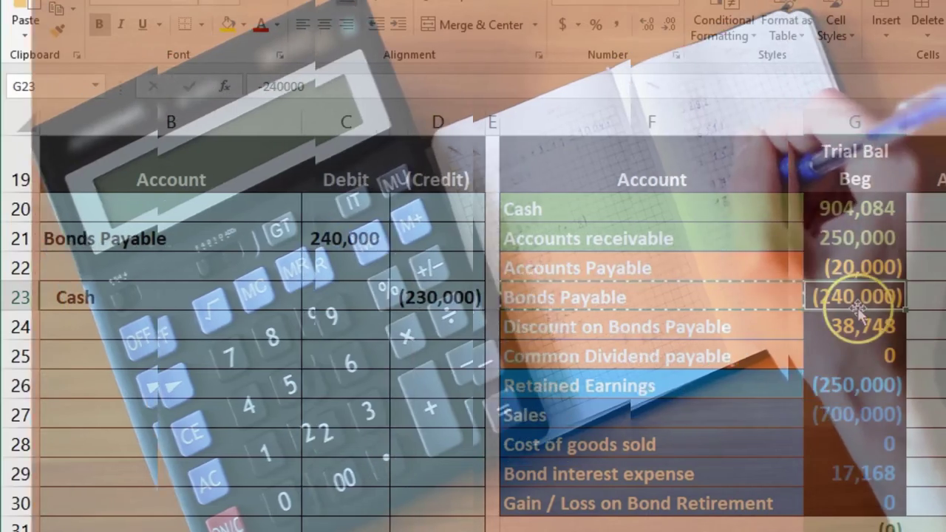
pyautogui.click(857, 319)
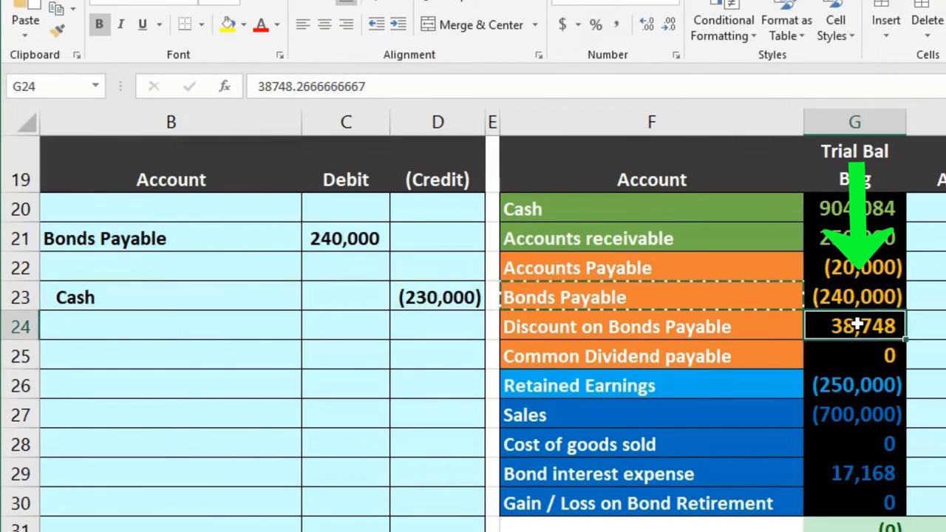
pyautogui.click(856, 297)
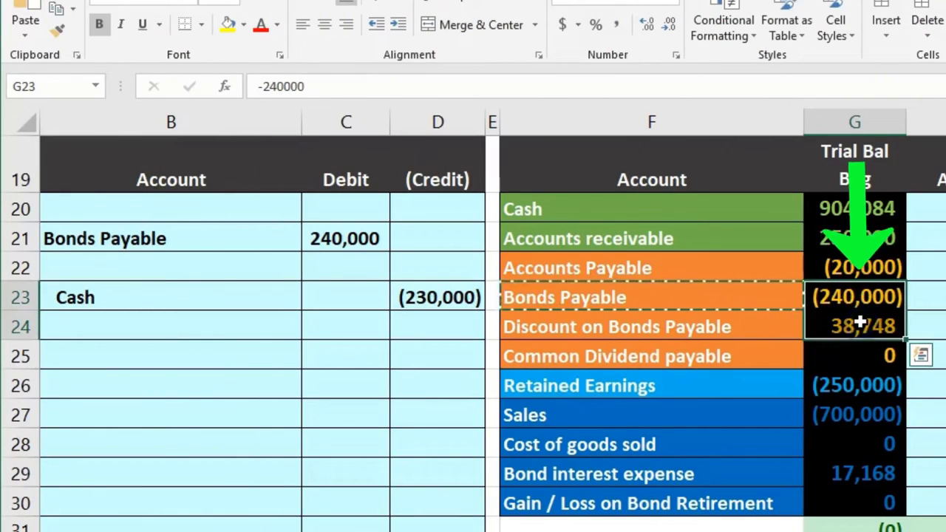
pyautogui.click(861, 321)
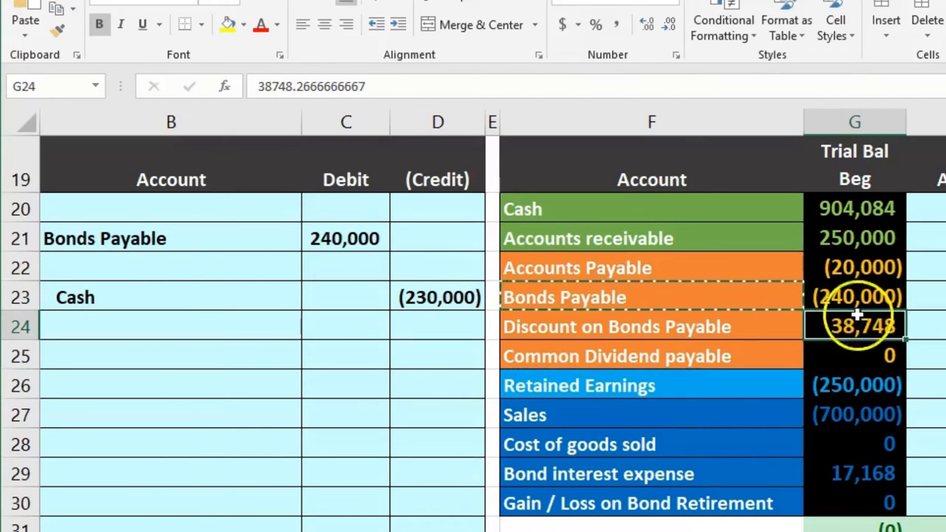
pyautogui.click(851, 292)
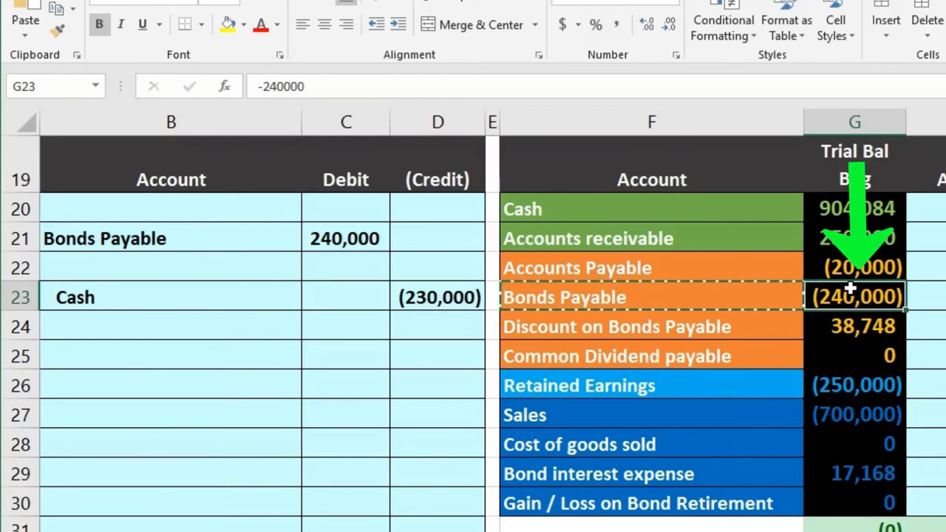
pyautogui.click(840, 322)
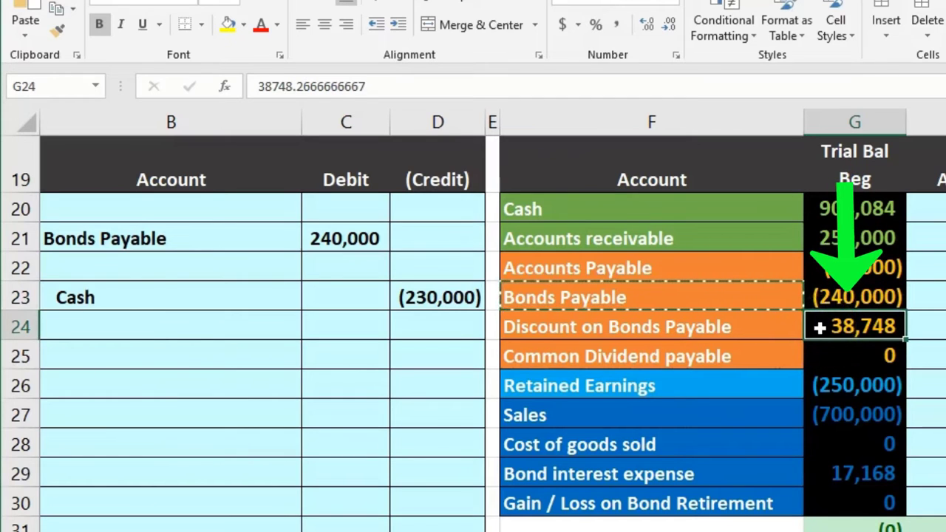
# Copy the Discount on Bonds Payable account name from F24 and paste it as values into B22 of the journal entry.
pyautogui.click(725, 325)
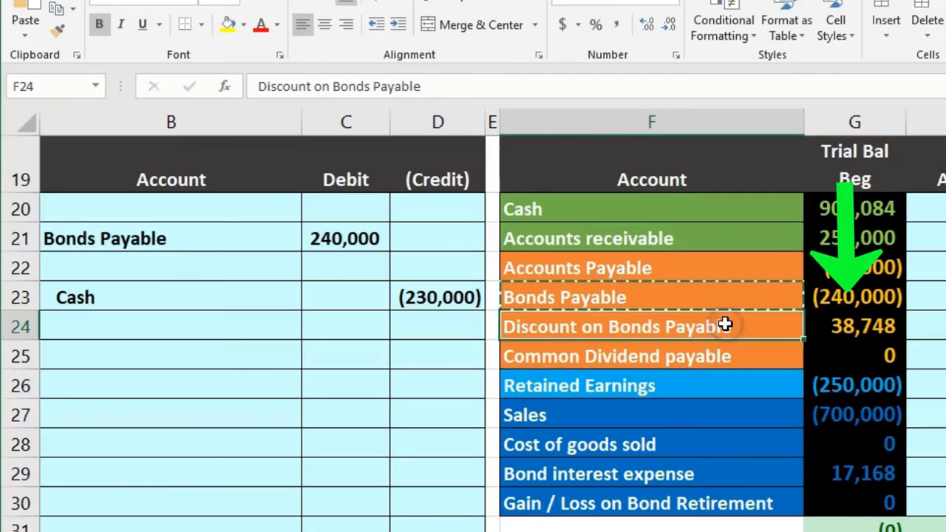
pyautogui.rightClick(725, 325)
pyautogui.click(745, 354)
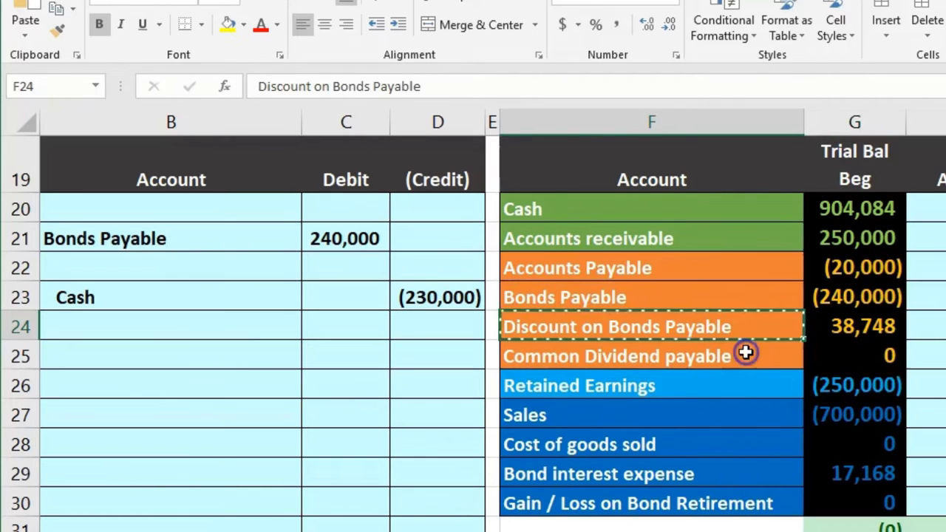
pyautogui.click(237, 264)
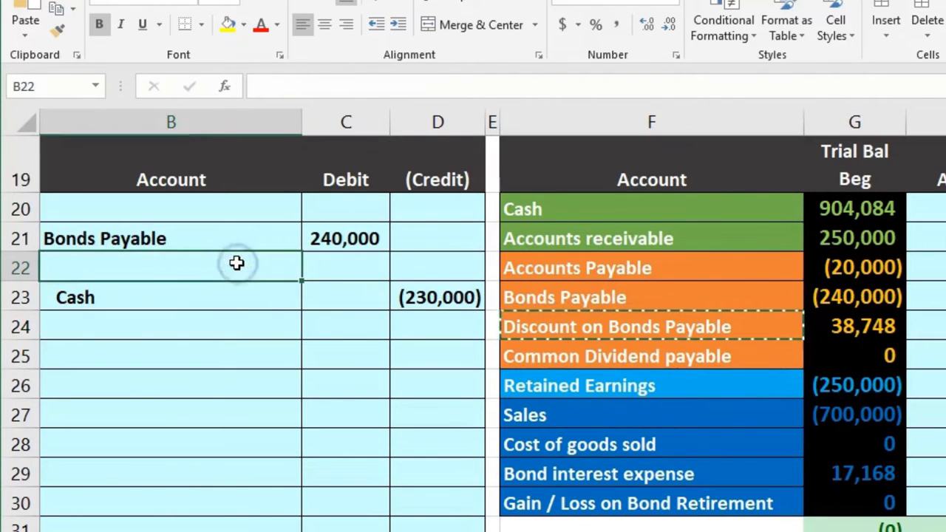
pyautogui.rightClick(237, 264)
pyautogui.click(310, 343)
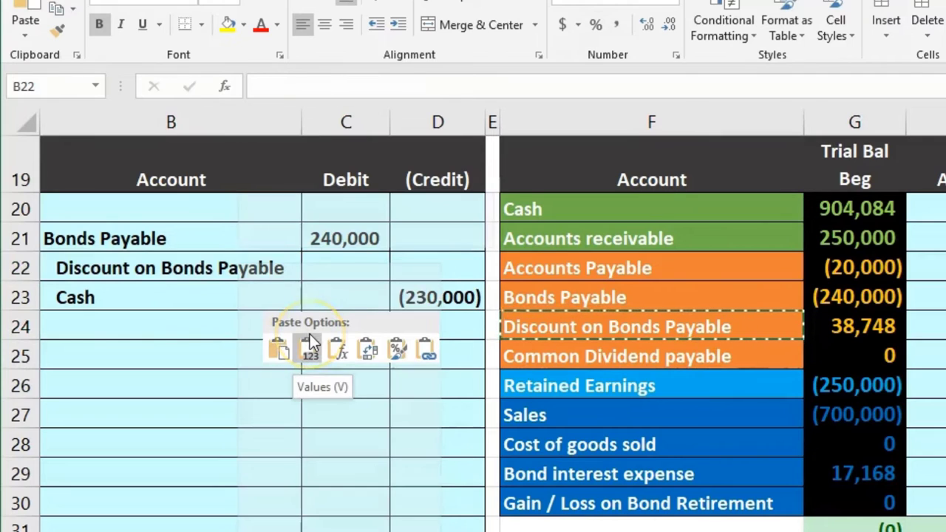
# Enter -38748 in D22 as the Discount on Bonds Payable credit.
pyautogui.click(436, 269)
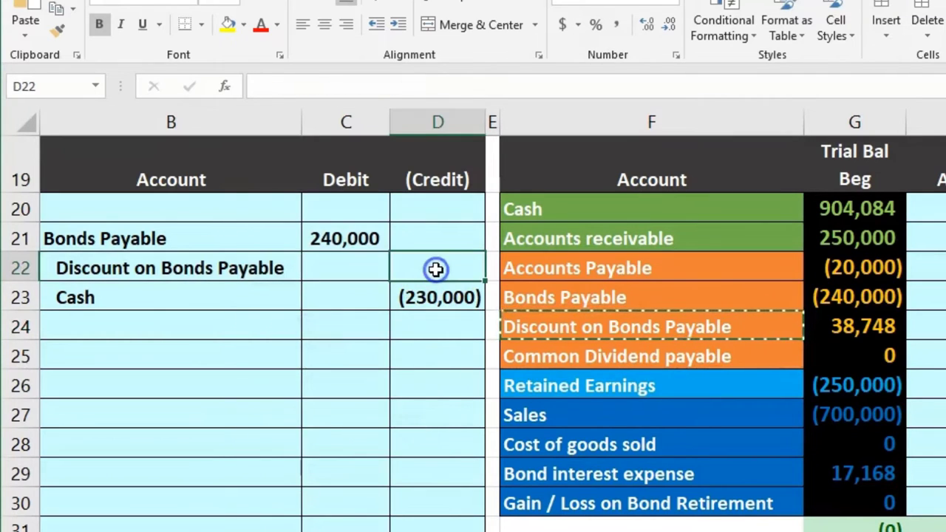
pyautogui.write('-')
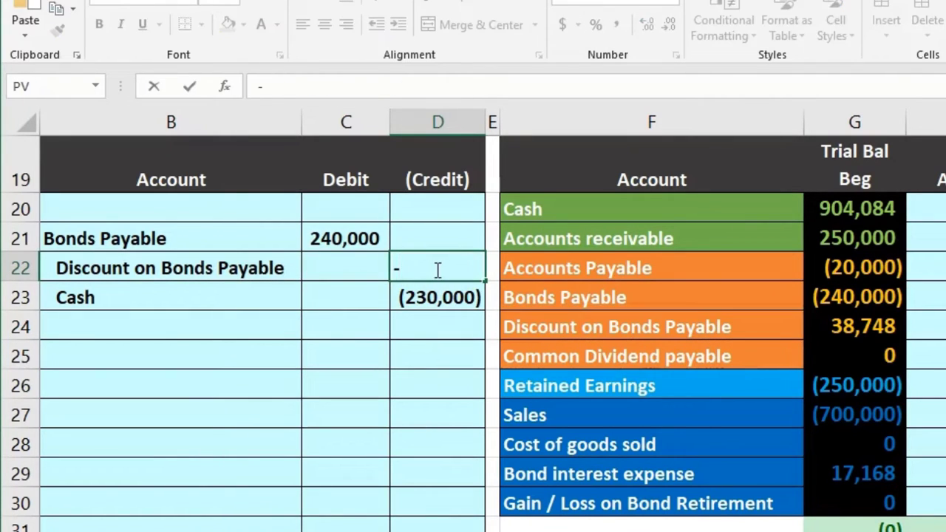
pyautogui.write('38748')
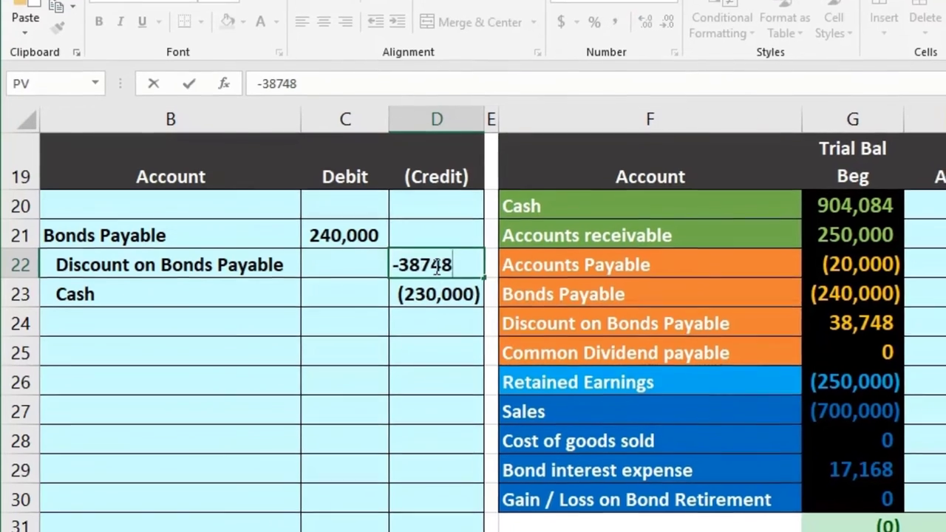
pyautogui.press('Return')
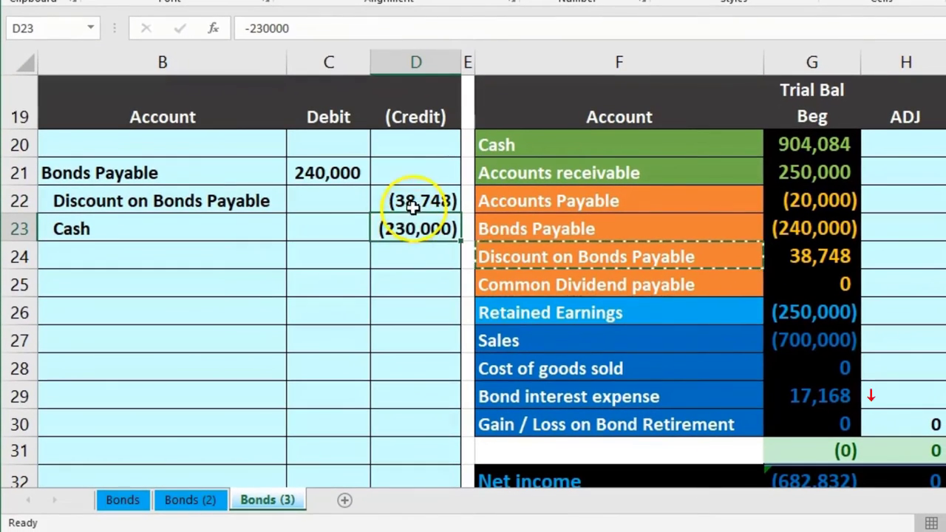
# Compare the credits in D22:D23 with the debit in C21, and check the net sum of C21:D23.
pyautogui.moveTo(413, 208); pyautogui.dragTo(419, 226)
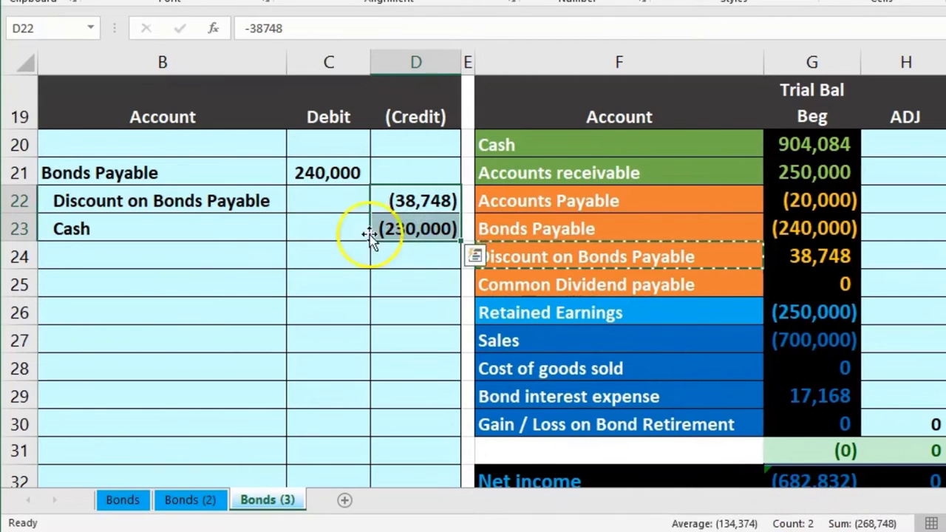
pyautogui.click(333, 177)
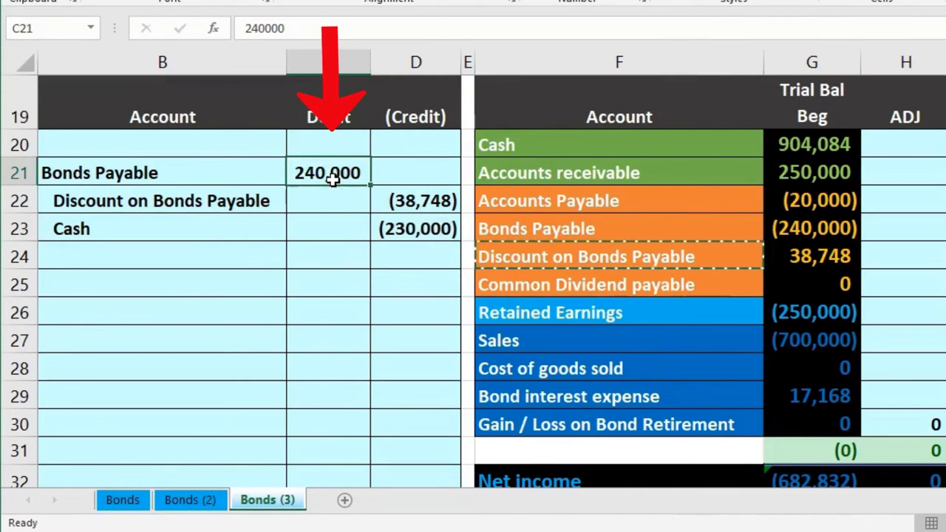
pyautogui.moveTo(333, 177); pyautogui.dragTo(399, 226)
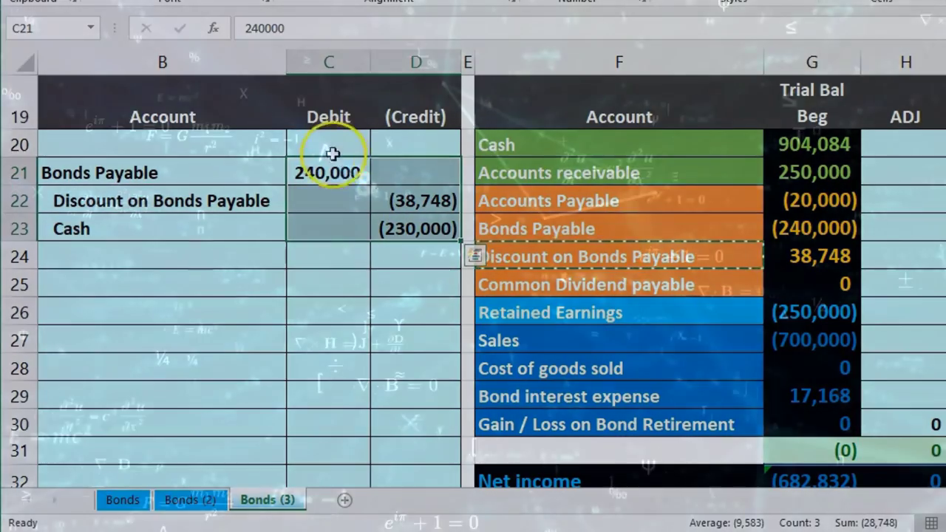
# Enter =-SUM(C21:D23) in C20 as the balancing debit and check the net sum of C20:D23.
pyautogui.click(331, 150)
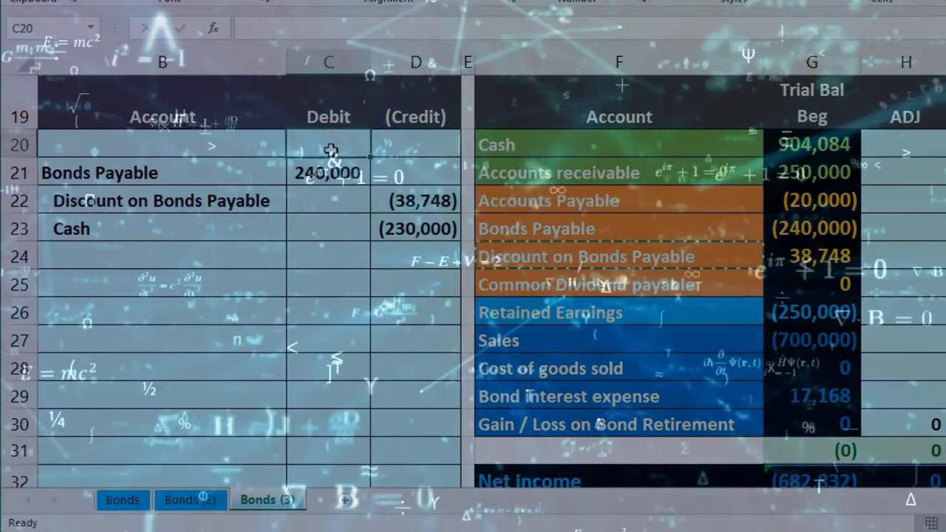
pyautogui.write('-')
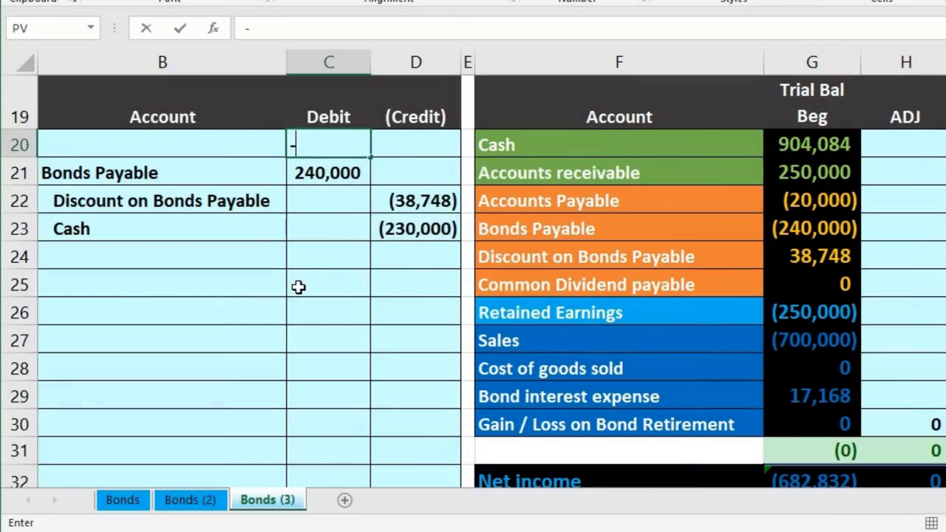
pyautogui.write('sum')
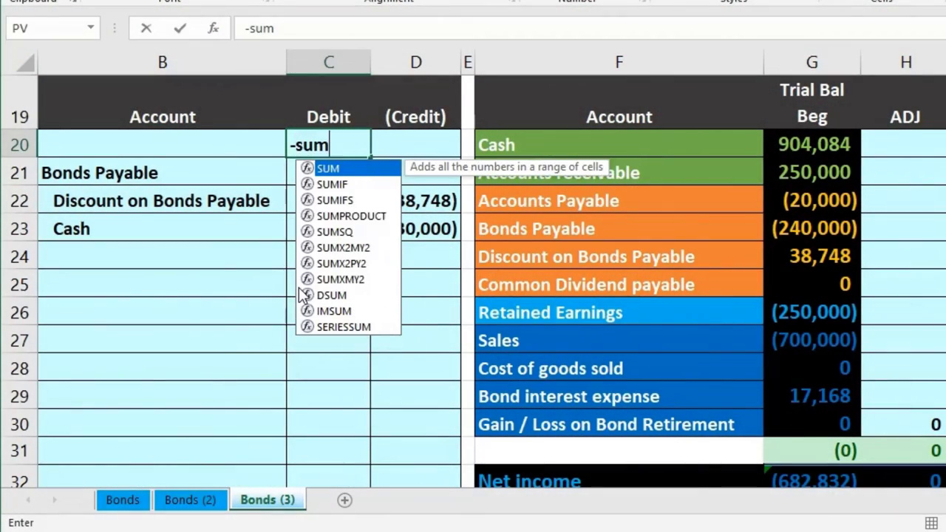
pyautogui.doubleClick(322, 172)
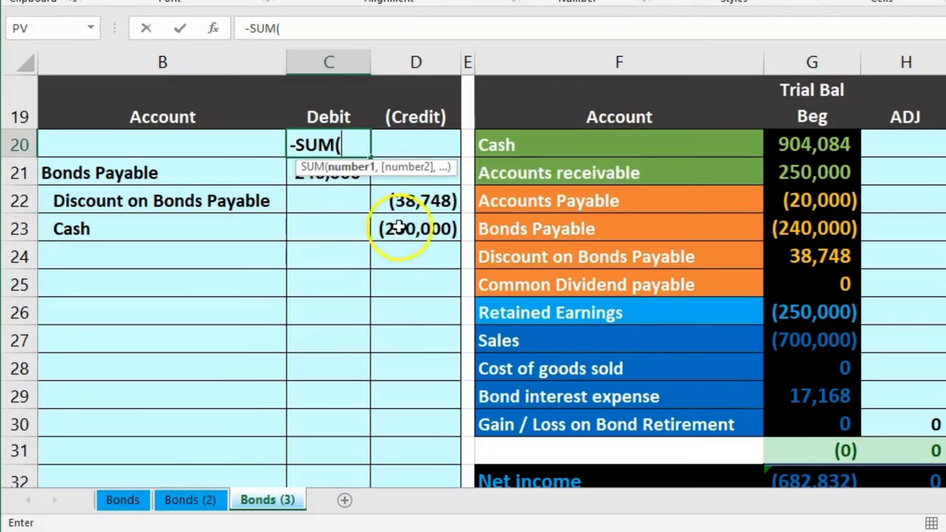
pyautogui.moveTo(399, 228); pyautogui.dragTo(348, 168)
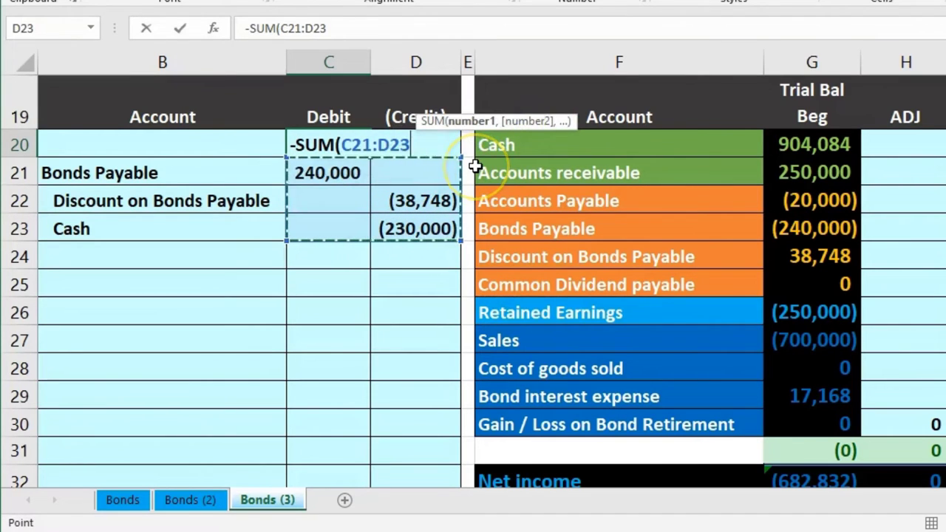
pyautogui.press('Return')
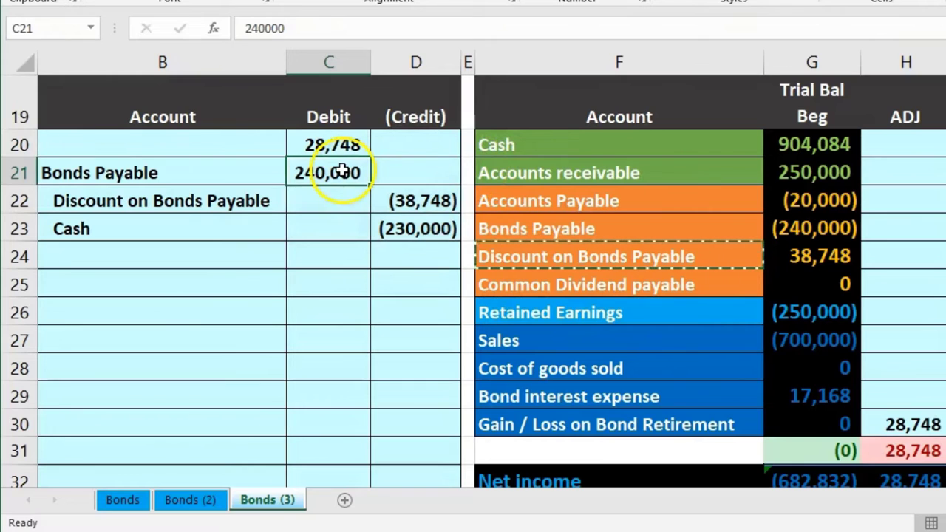
pyautogui.moveTo(336, 152); pyautogui.dragTo(390, 215)
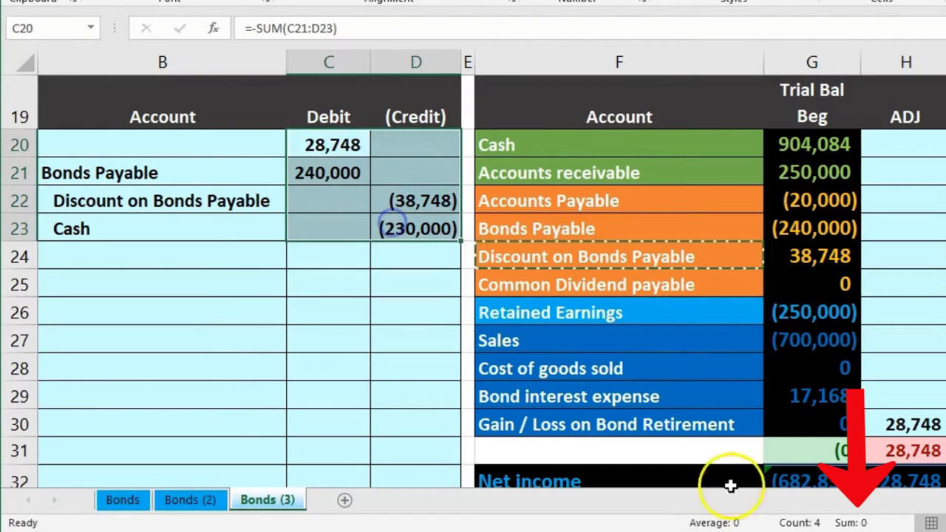
# Clear the prefilled adjustment formula from H30 in the Gain / Loss on Bond Retirement row.
pyautogui.click(925, 424)
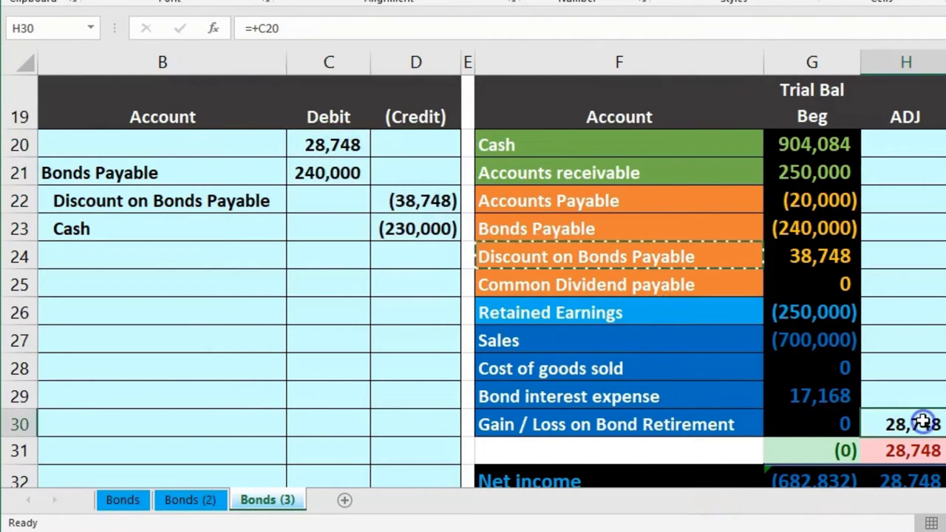
pyautogui.press('Delete')
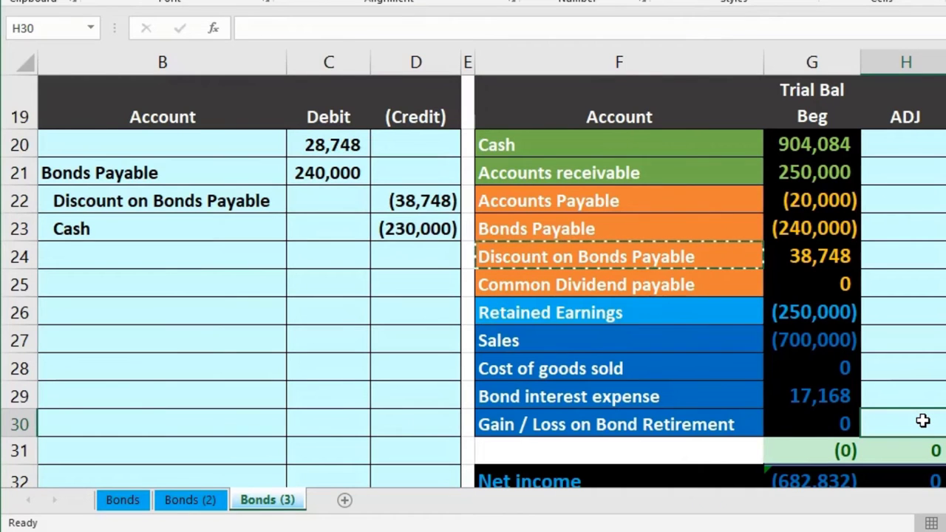
pyautogui.click(698, 434)
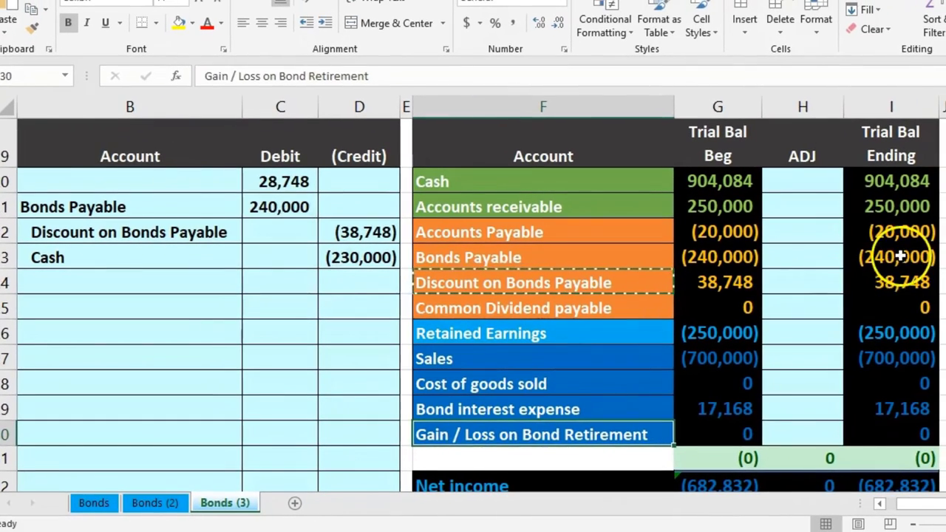
# Compare the bonds' net carrying amount in I23:I24 with the balancing debit in C20 and the cash paid in D23.
pyautogui.moveTo(903, 253); pyautogui.dragTo(906, 275)
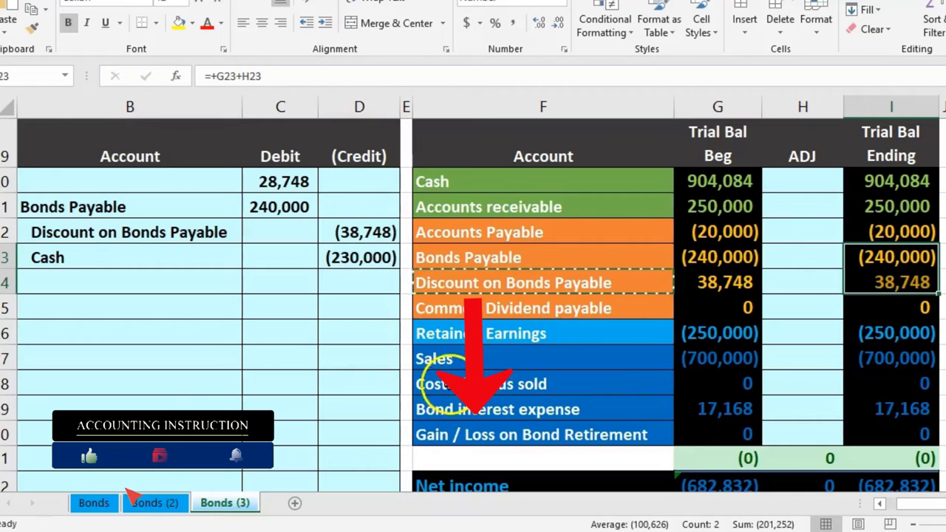
pyautogui.click(285, 182)
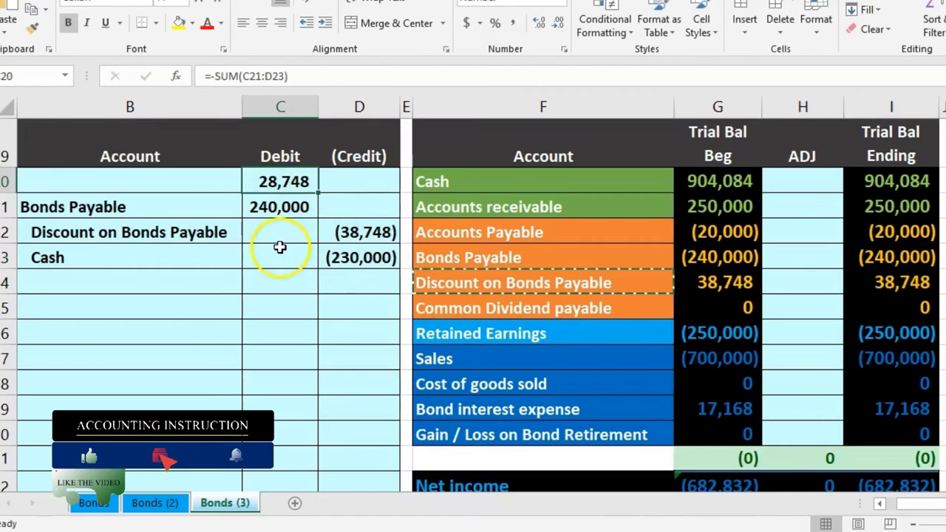
pyautogui.click(459, 435)
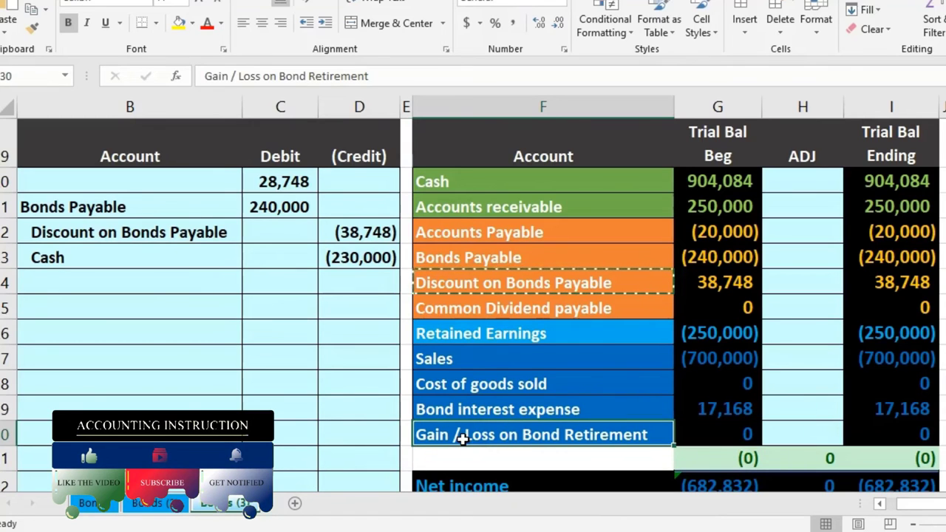
pyautogui.click(374, 258)
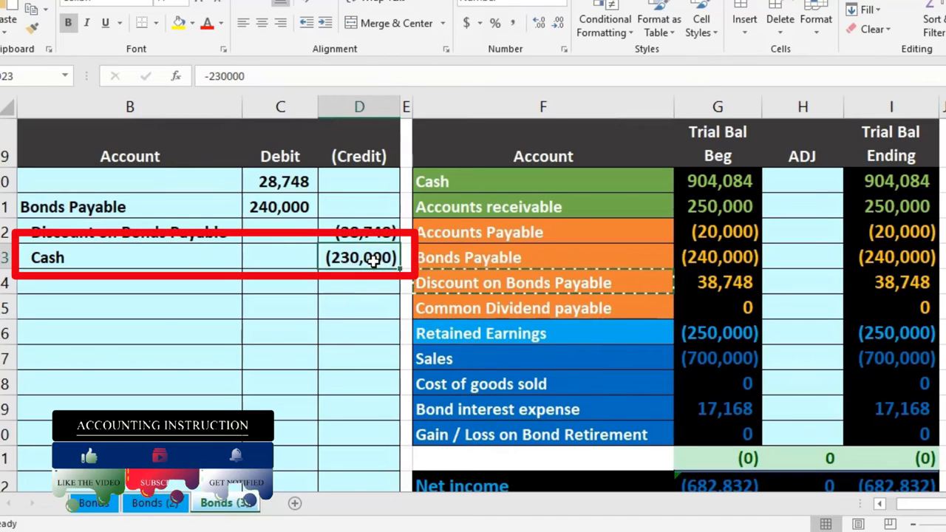
# Copy the Gain / Loss on Bond Retirement account name from F30 and paste it as values into B20.
pyautogui.click(550, 431)
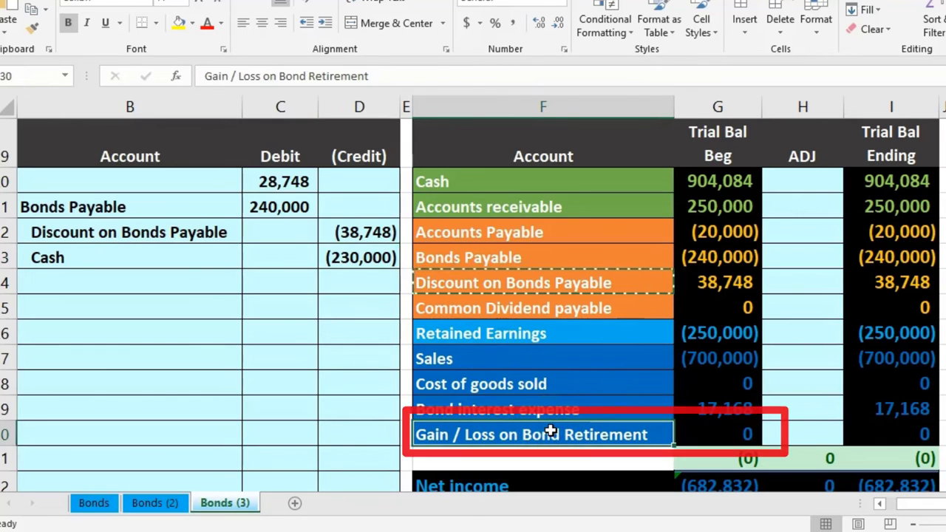
pyautogui.rightClick(550, 431)
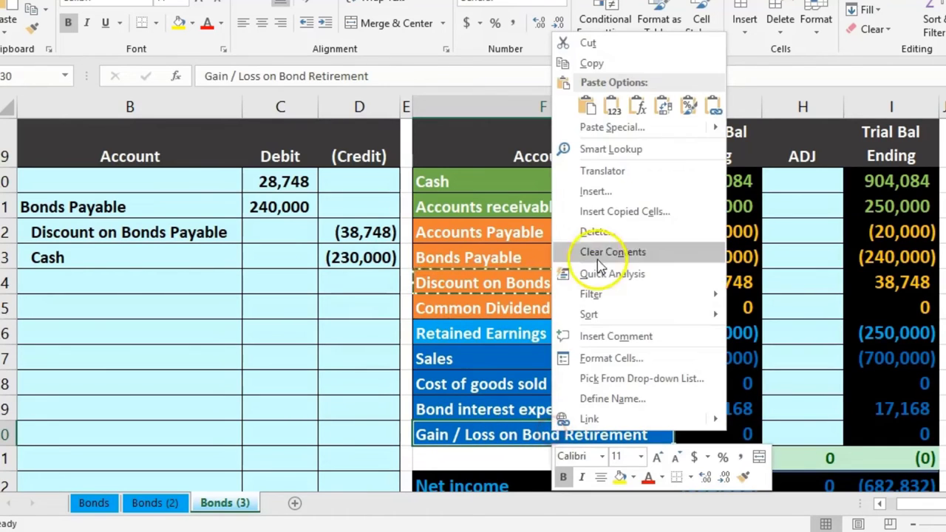
pyautogui.click(592, 63)
pyautogui.click(175, 182)
pyautogui.rightClick(177, 183)
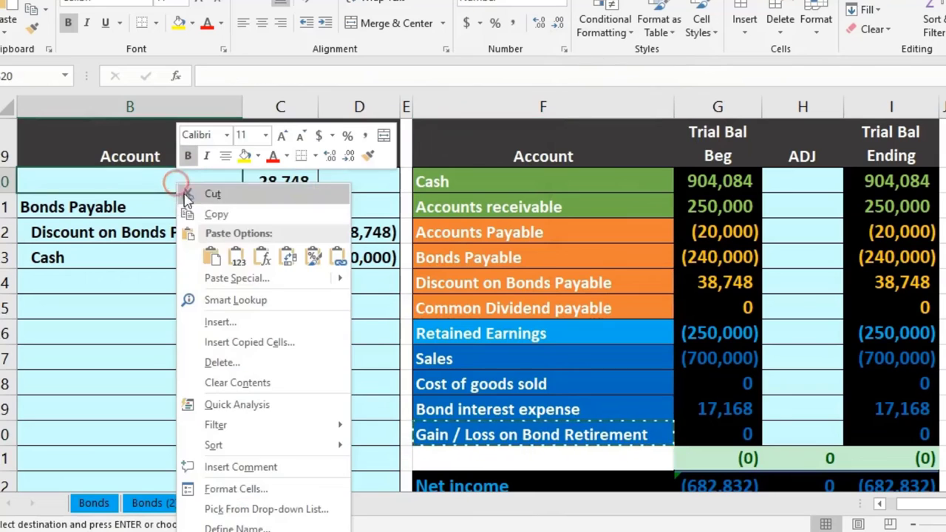
pyautogui.click(235, 257)
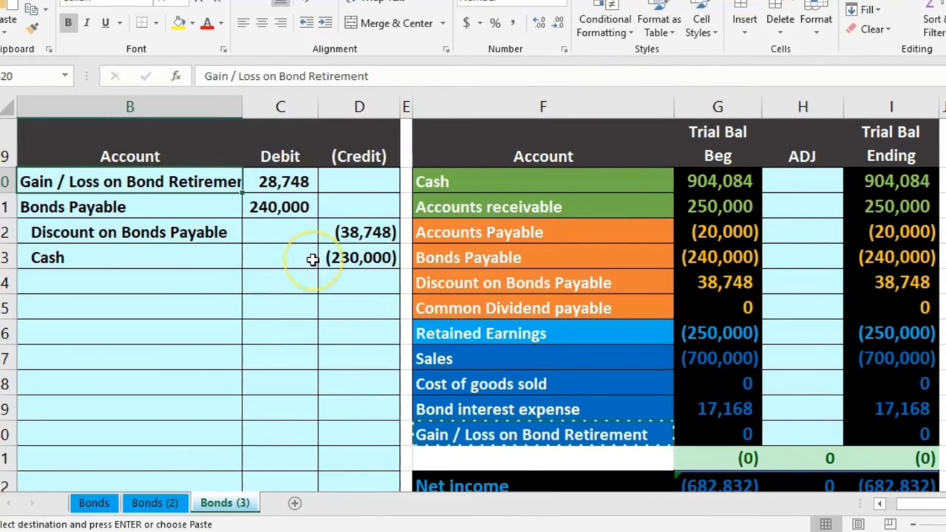
# Post the bond retirement loss to the trial balance with =C20 in H30 and check the ending net income.
pyautogui.moveTo(217, 182); pyautogui.dragTo(273, 179)
pyautogui.click(513, 429)
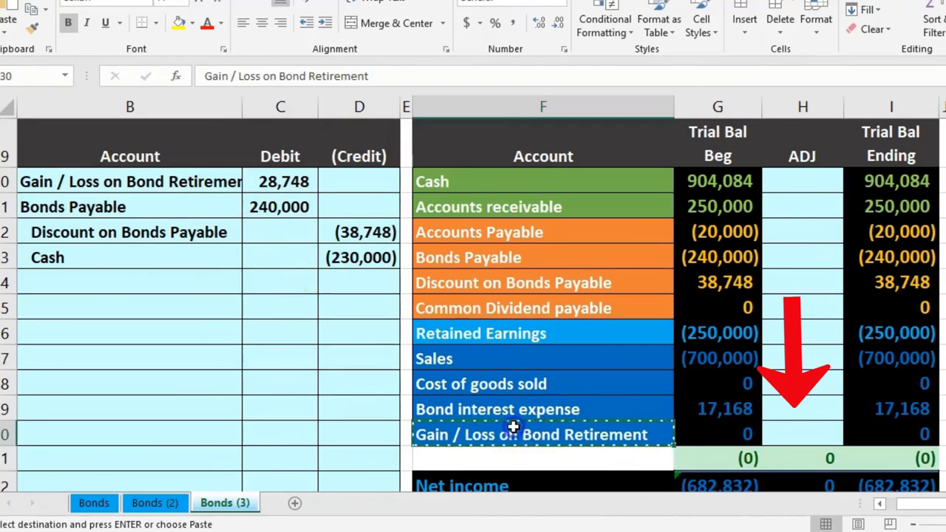
pyautogui.click(786, 429)
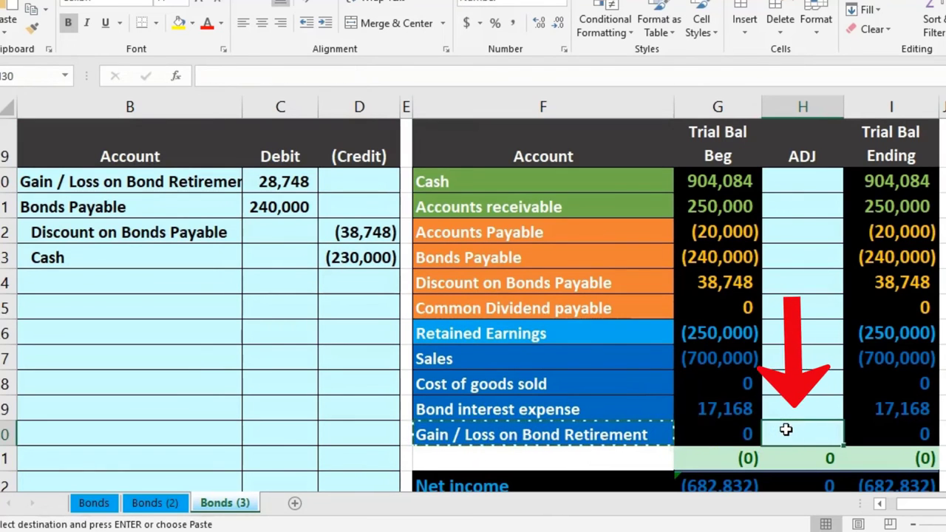
pyautogui.write('=')
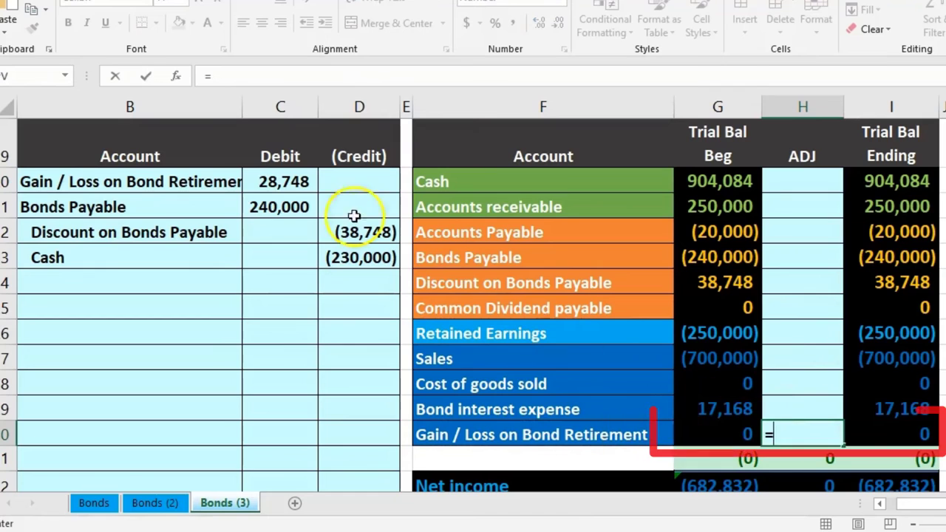
pyautogui.click(291, 182)
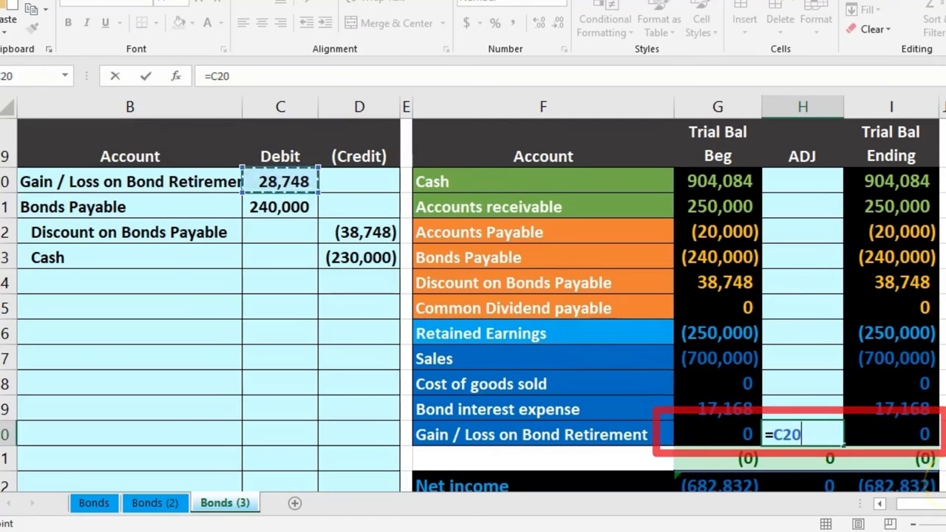
pyautogui.press('Return')
pyautogui.moveTo(923, 486); pyautogui.dragTo(845, 507)
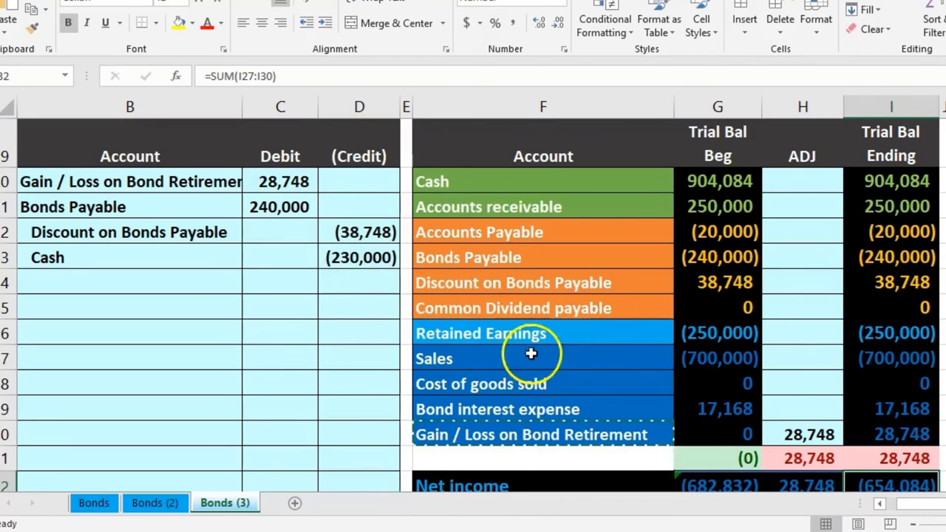
# Post the Bonds Payable debit to the trial balance by entering =C21 in H23.
pyautogui.moveTo(224, 206); pyautogui.dragTo(264, 207)
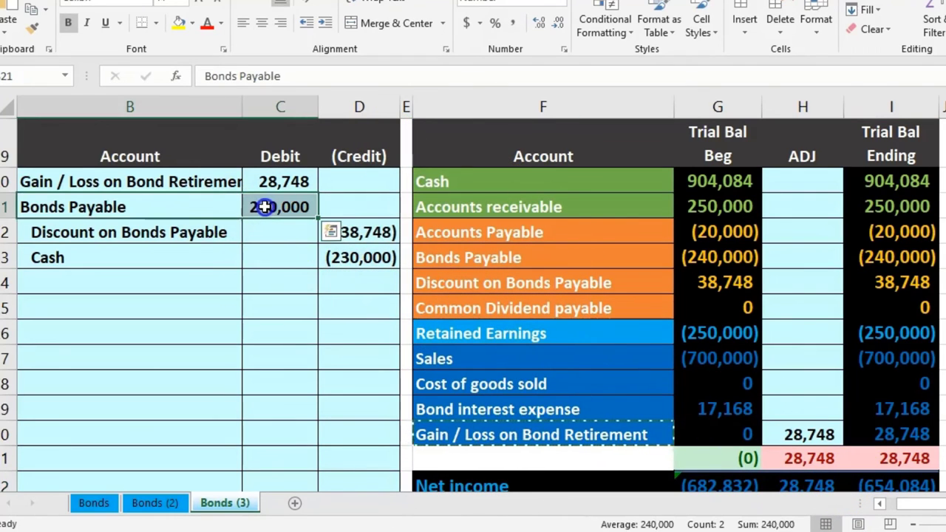
pyautogui.moveTo(595, 256); pyautogui.dragTo(684, 256)
pyautogui.click(800, 252)
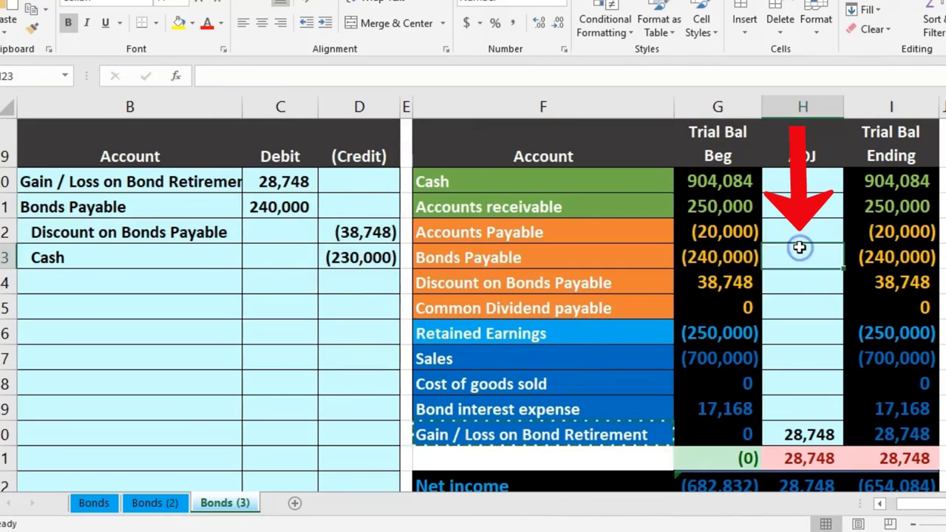
pyautogui.write('=')
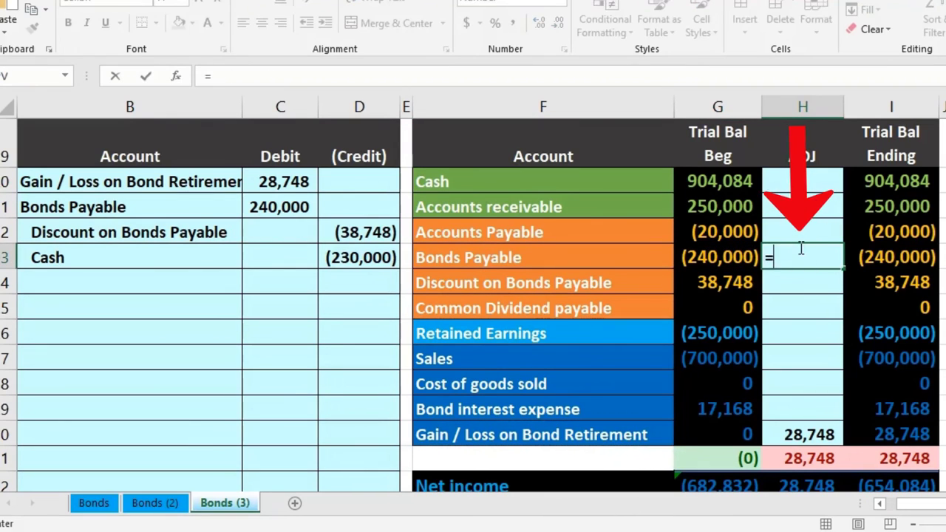
pyautogui.click(279, 206)
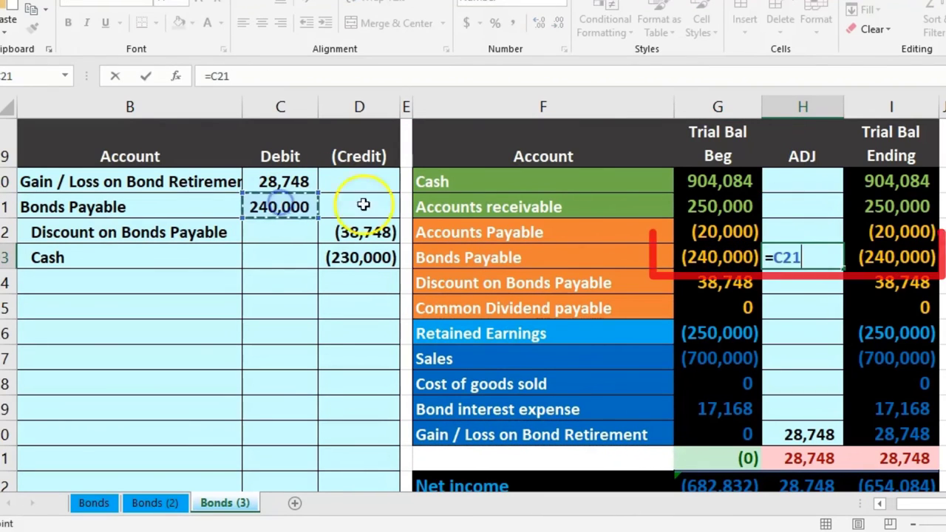
pyautogui.press('Return')
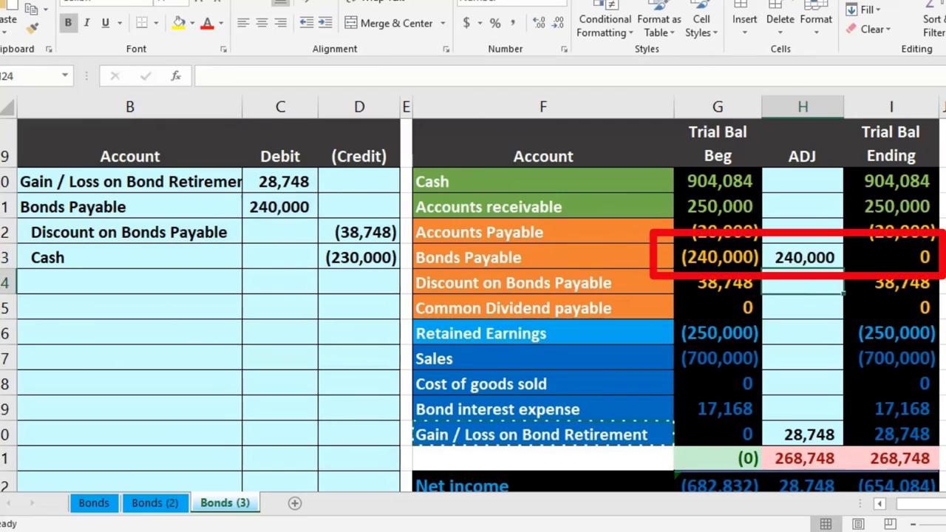
# Post the Discount on Bonds Payable credit to the trial balance by entering =D22 in H24.
pyautogui.moveTo(221, 233); pyautogui.dragTo(322, 221)
pyautogui.click(571, 281)
pyautogui.moveTo(570, 278); pyautogui.dragTo(682, 281)
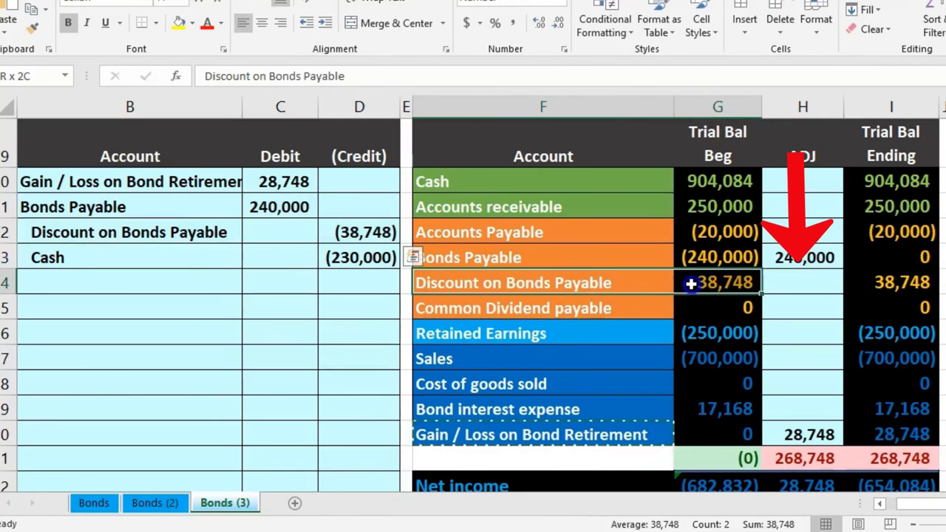
pyautogui.click(803, 286)
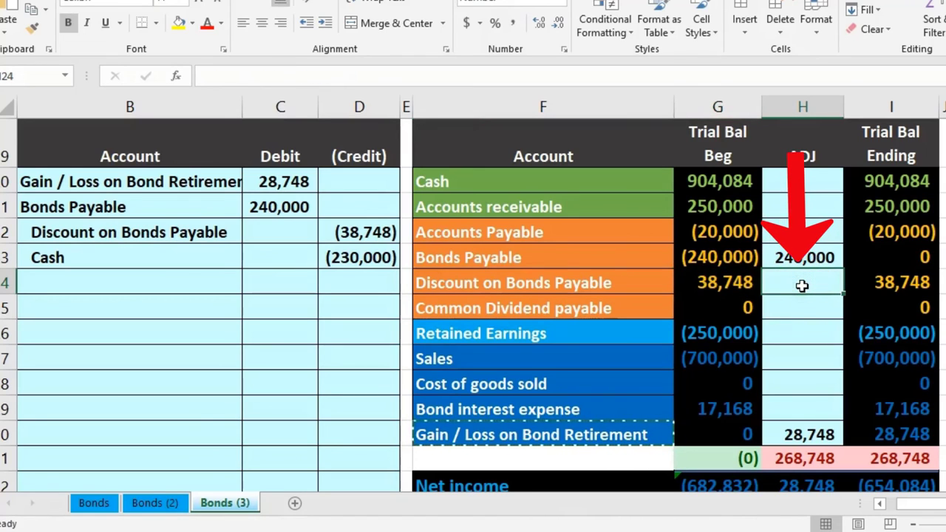
pyautogui.write('=')
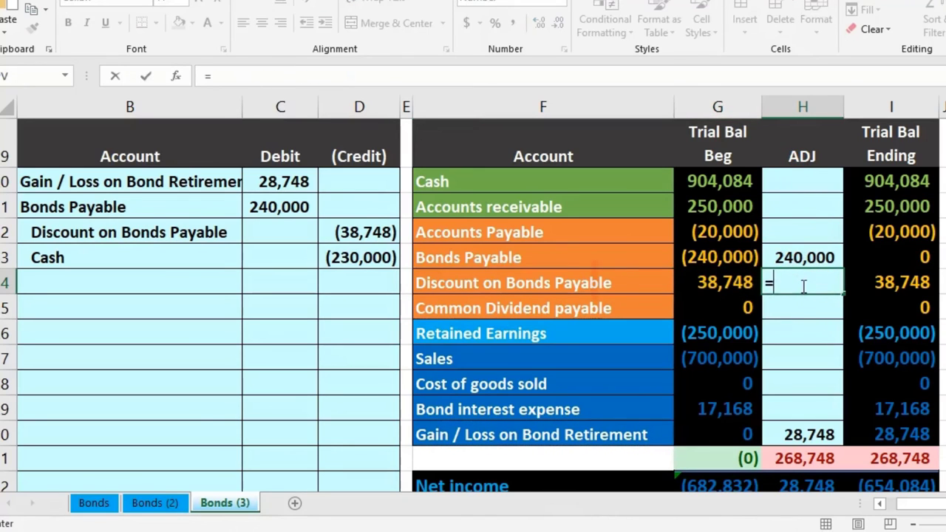
pyautogui.click(379, 233)
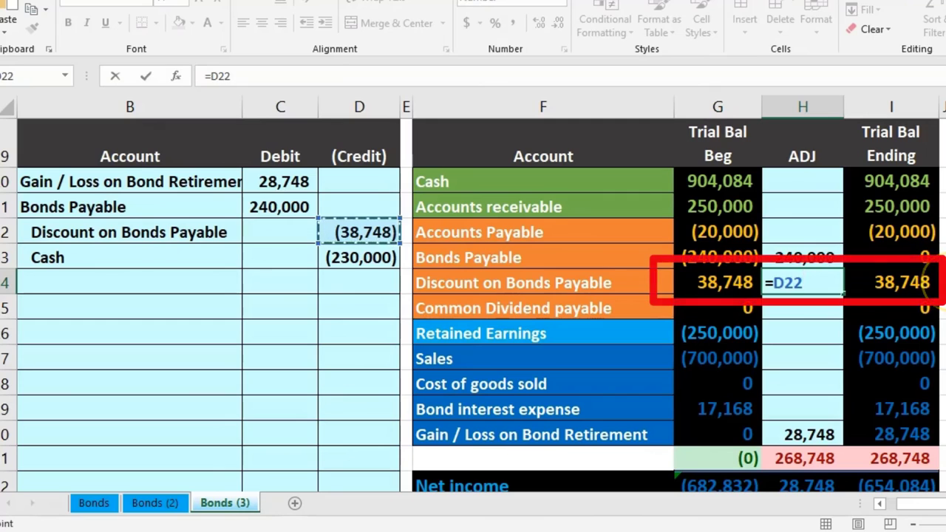
pyautogui.press('Return')
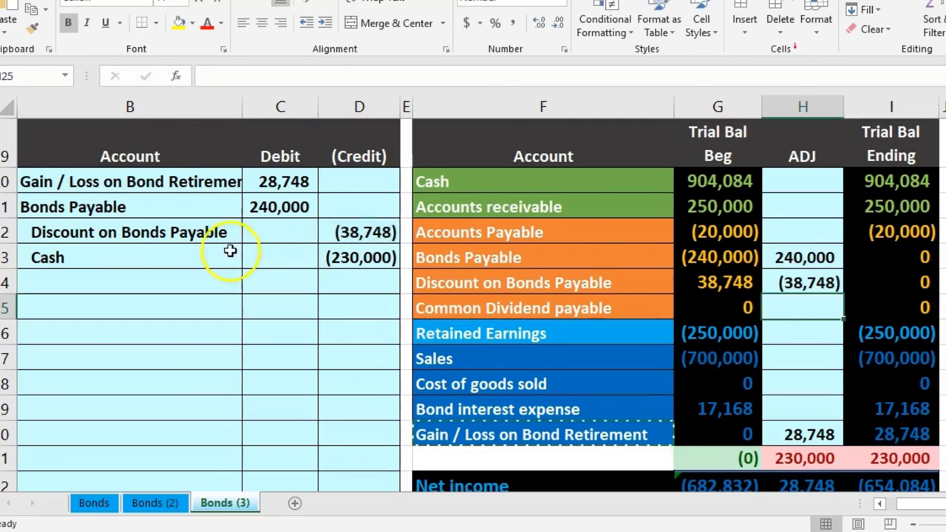
# Post the Cash credit to the trial balance by entering =D23 in H20.
pyautogui.moveTo(229, 251); pyautogui.dragTo(359, 248)
pyautogui.click(792, 179)
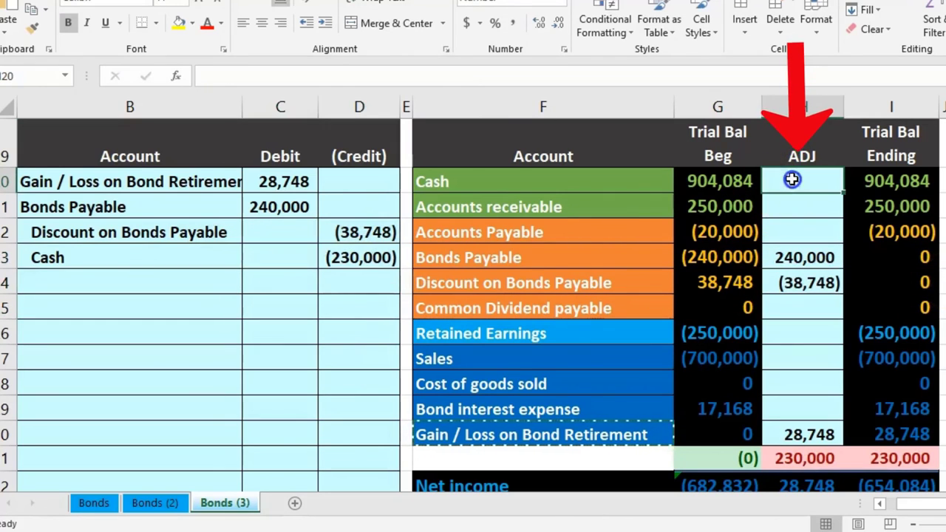
pyautogui.write('=')
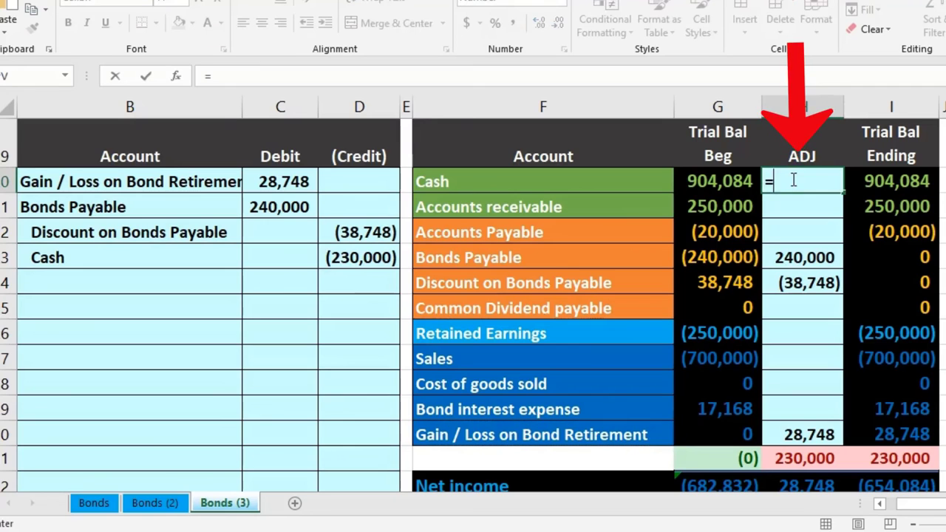
pyautogui.click(373, 258)
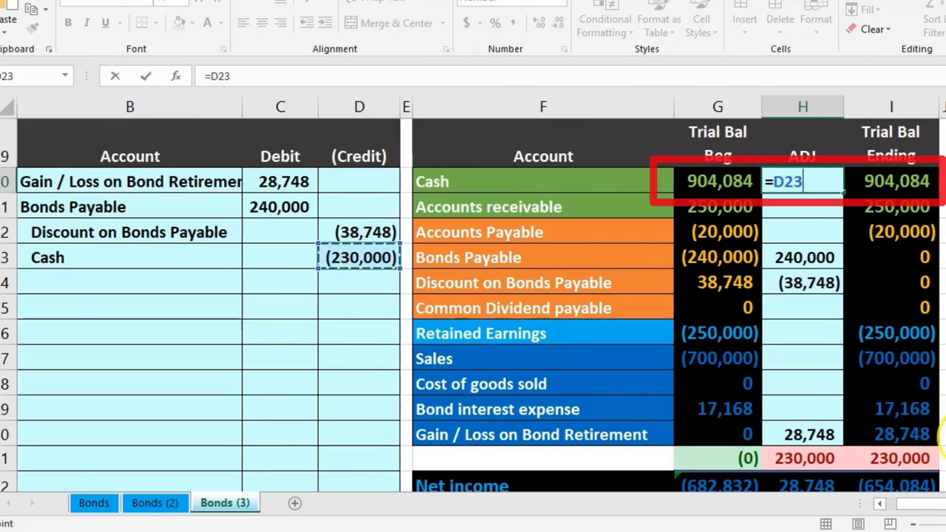
pyautogui.press('Return')
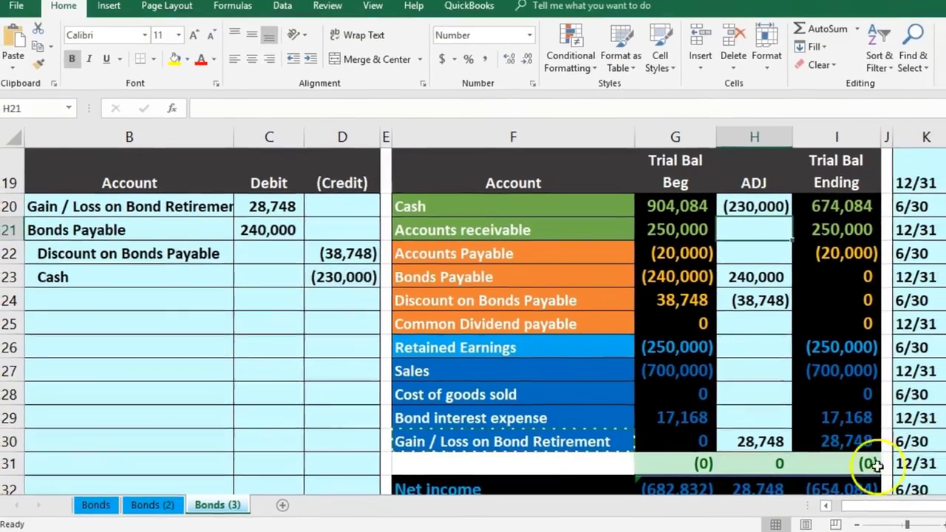